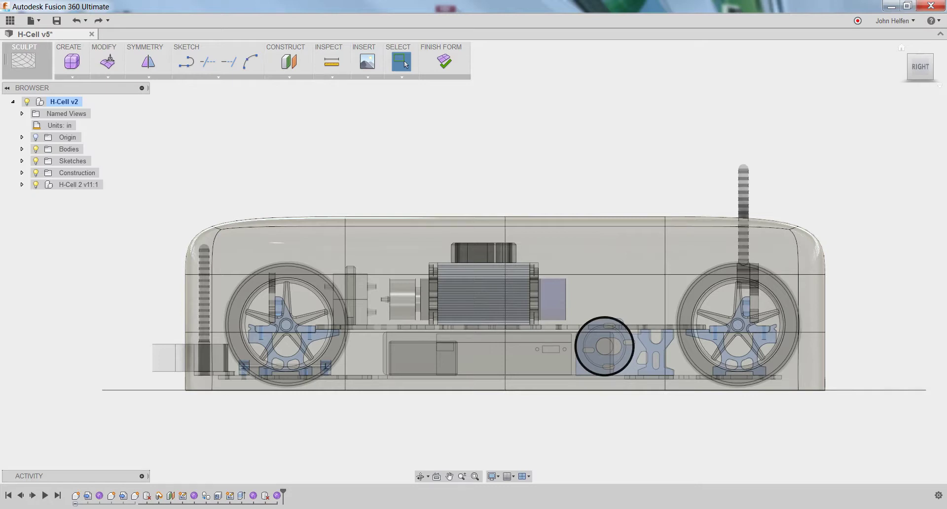
# - Start Edit Form on the car-body T-spline form and pan the car further left
pyautogui.rightClick(336, 167)
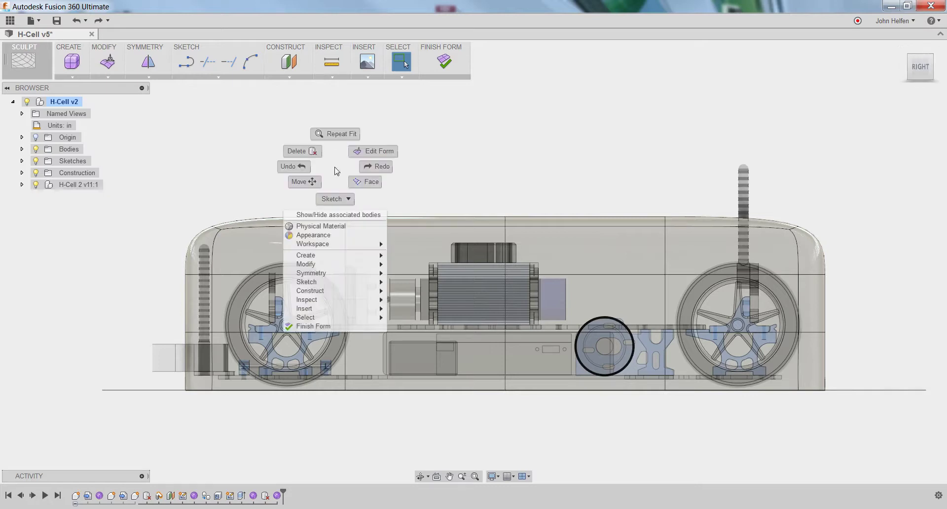
pyautogui.click(368, 152)
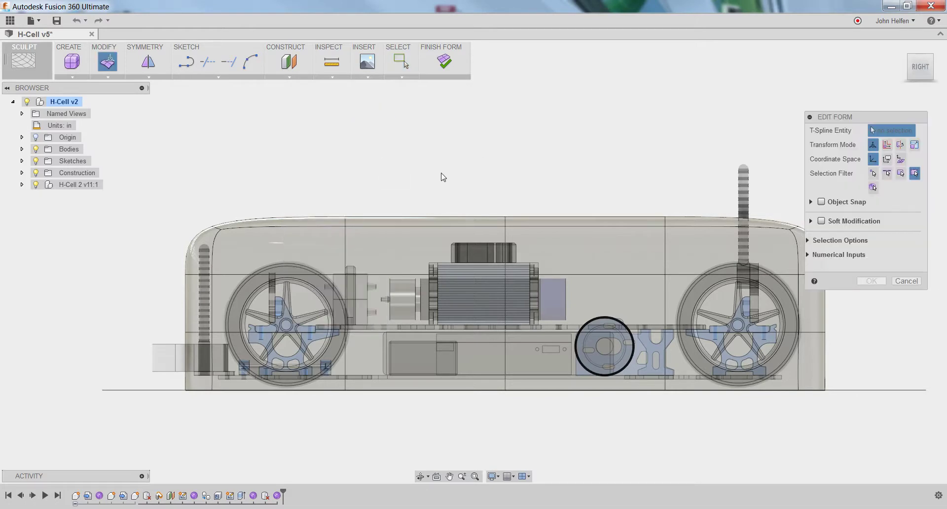
pyautogui.moveTo(546, 180); pyautogui.dragTo(486, 178, button='middle')
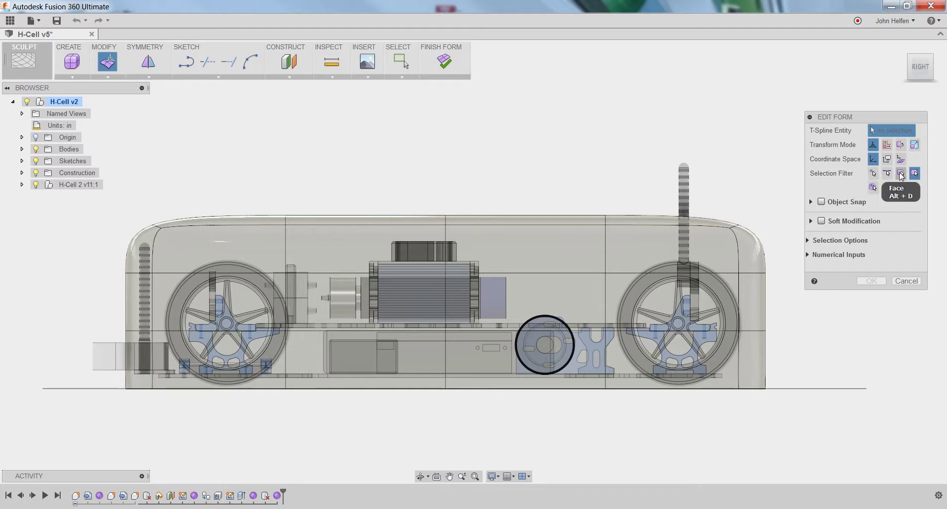
# - Restrict selection to vertices and trial-lift a vertex on top of the body
pyautogui.click(874, 173)
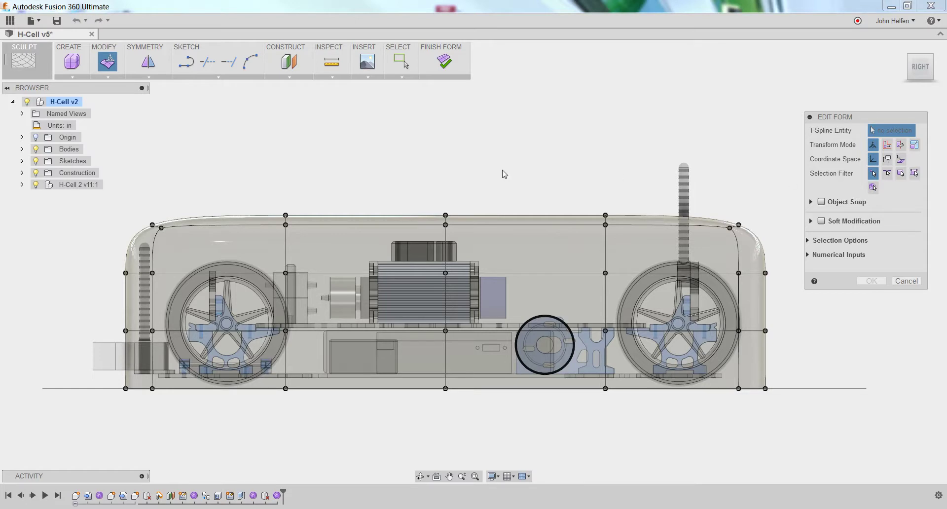
pyautogui.keyDown('shift'); pyautogui.moveTo(442, 169); pyautogui.dragTo(478, 193, button='middle'); pyautogui.keyUp('shift')
pyautogui.scroll(5, 473, 267)
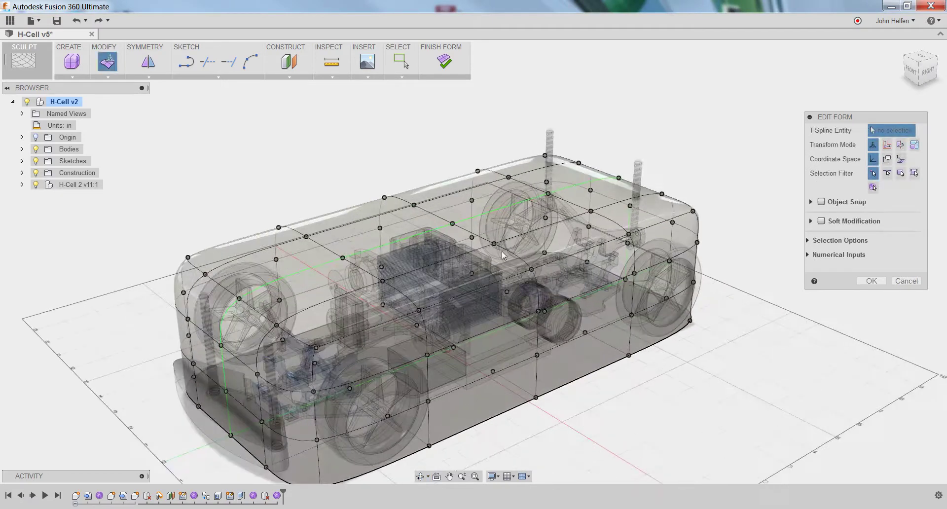
pyautogui.click(495, 244)
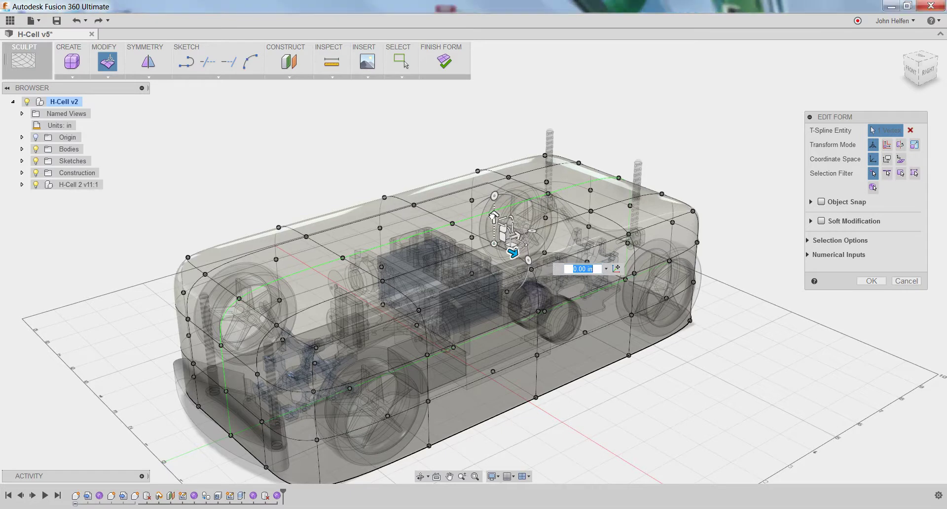
pyautogui.moveTo(493, 218); pyautogui.dragTo(494, 139)
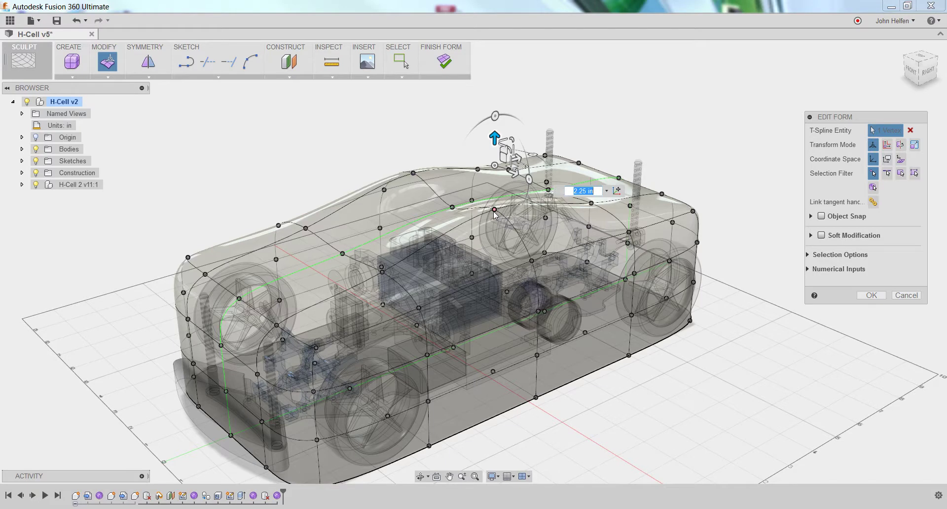
# - Cancel the vertex lift and restart Edit Form on the unchanged body
pyautogui.rightClick(681, 141)
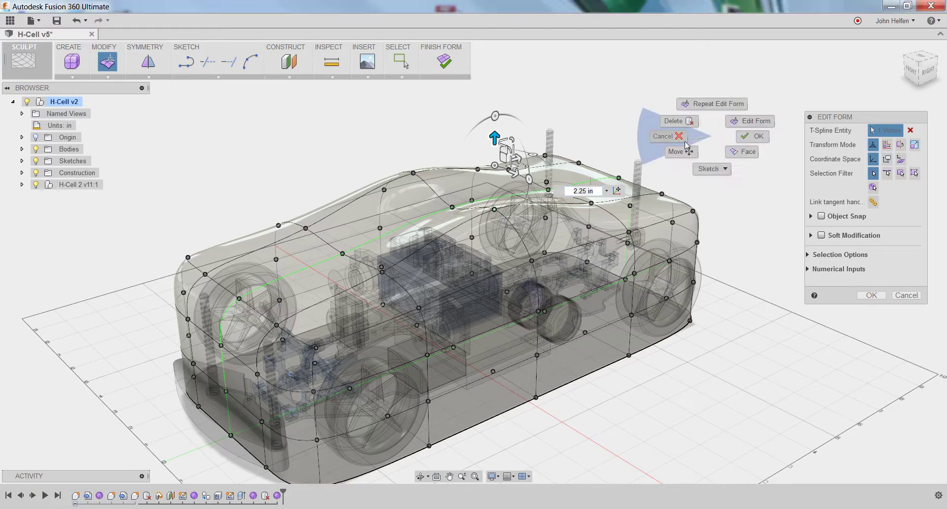
pyautogui.click(680, 143)
pyautogui.rightClick(680, 140)
pyautogui.click(703, 126)
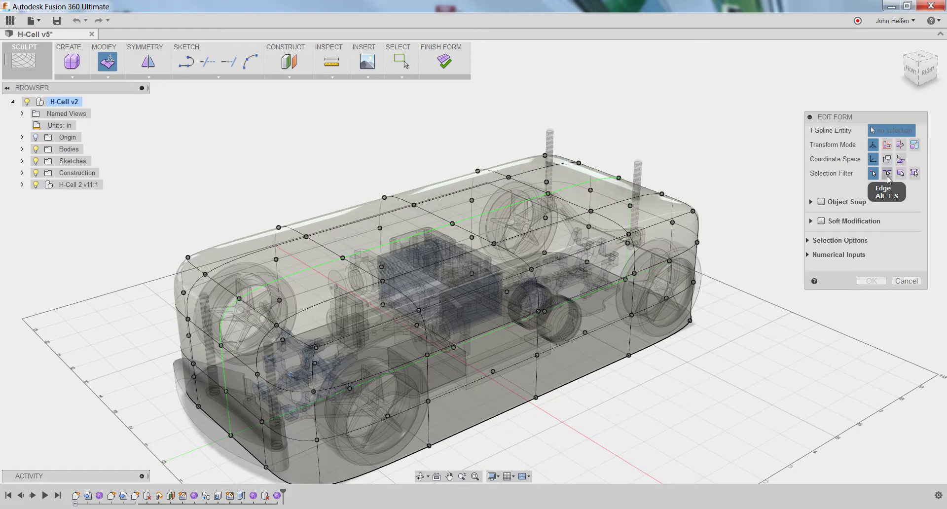
# - Switch the selection filter to Edge and trial-raise an edge across the roof
pyautogui.click(887, 174)
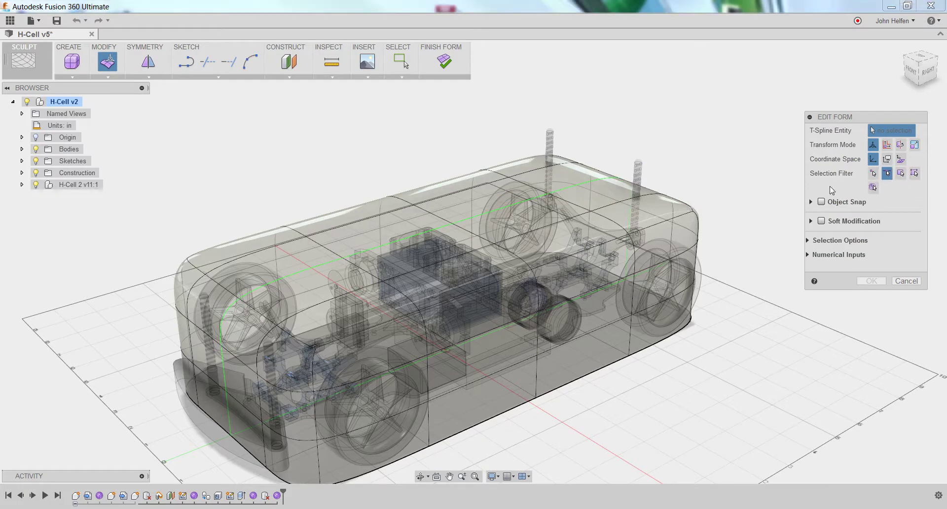
pyautogui.click(463, 256)
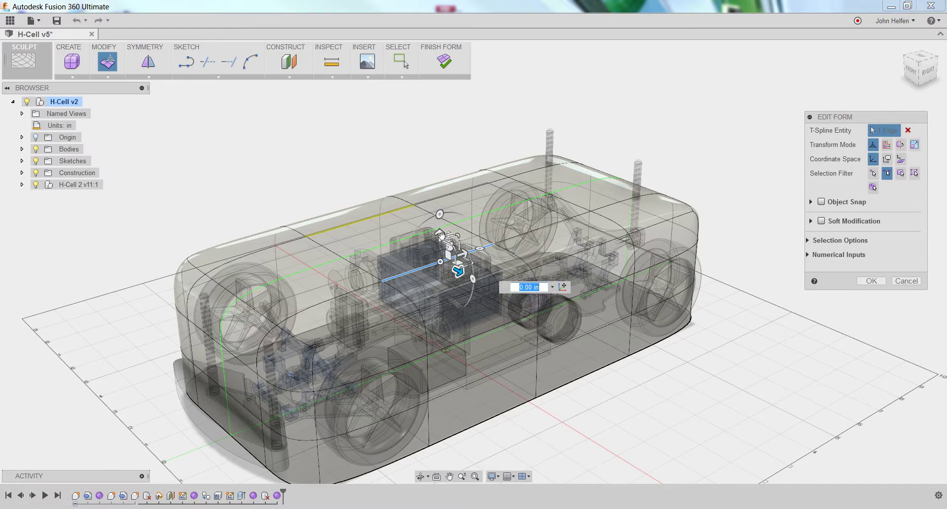
pyautogui.moveTo(443, 235); pyautogui.dragTo(439, 166)
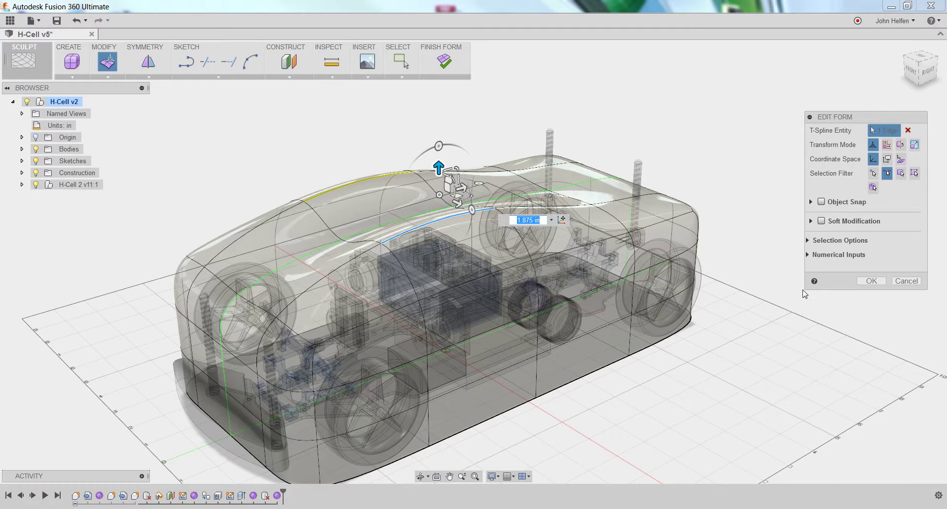
# - Discard the edge lift, dismiss the sketch menu, and call up the context commands again
pyautogui.rightClick(788, 299)
pyautogui.click(752, 298)
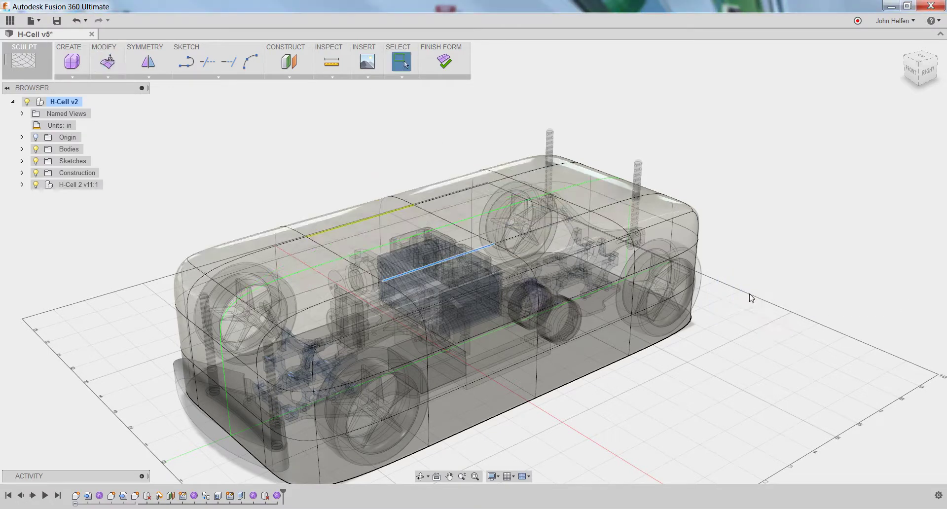
pyautogui.rightClick(725, 196)
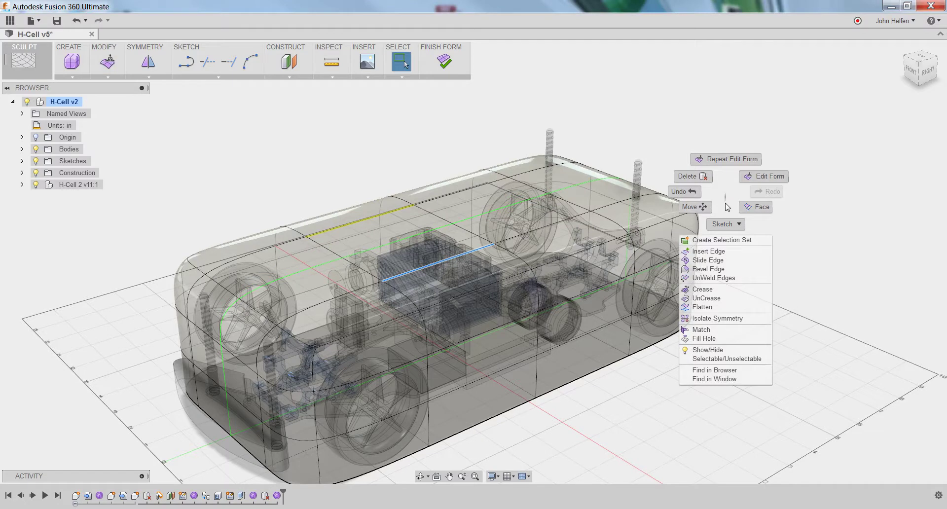
pyautogui.click(728, 209)
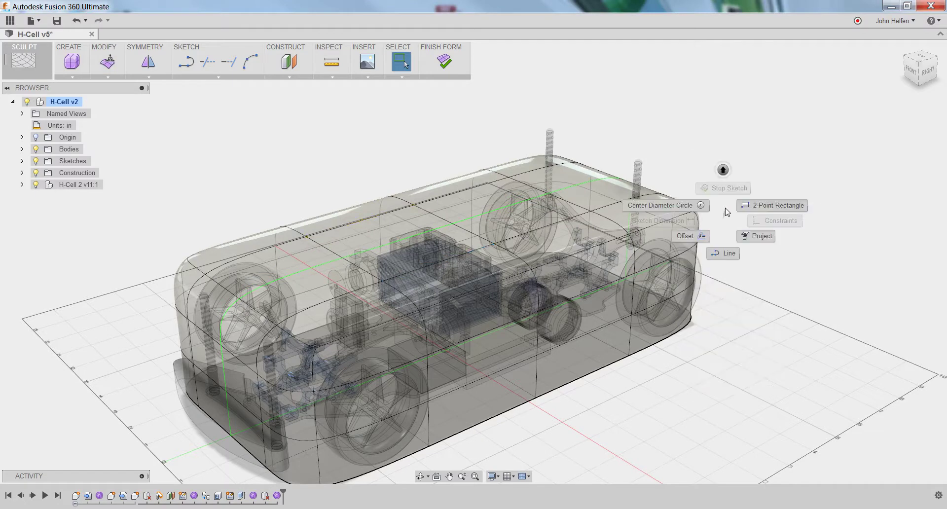
pyautogui.click(727, 215)
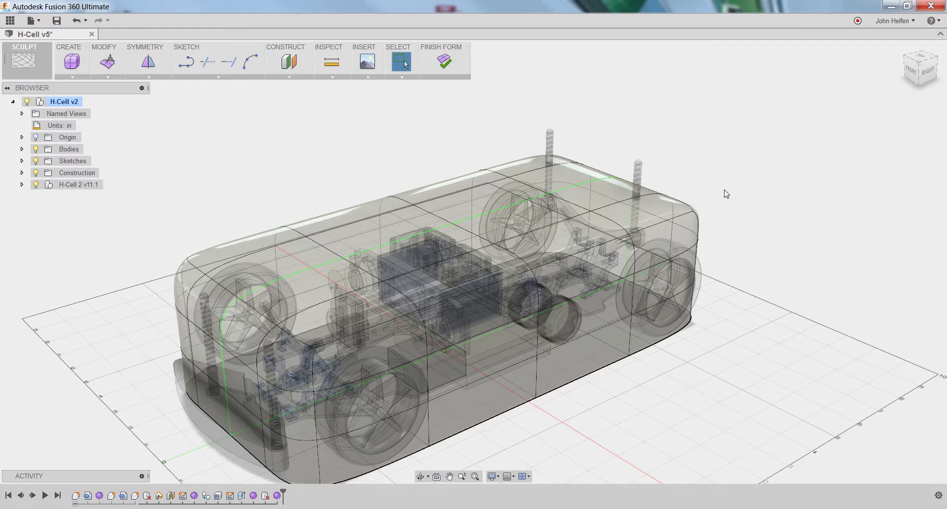
pyautogui.rightClick(726, 194)
# - Reopen Edit Form with the Face filter and trial-lift the middle roof face 1.625 in
pyautogui.click(760, 178)
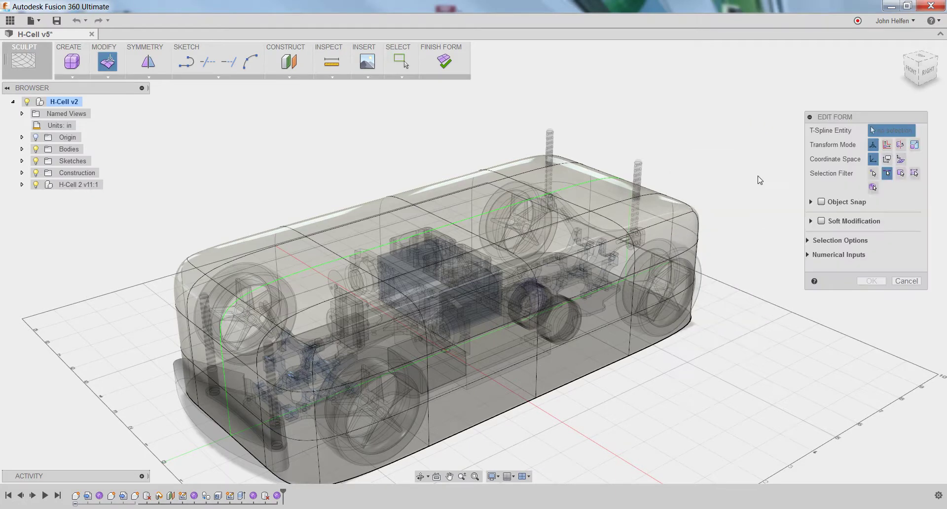
pyautogui.click(901, 173)
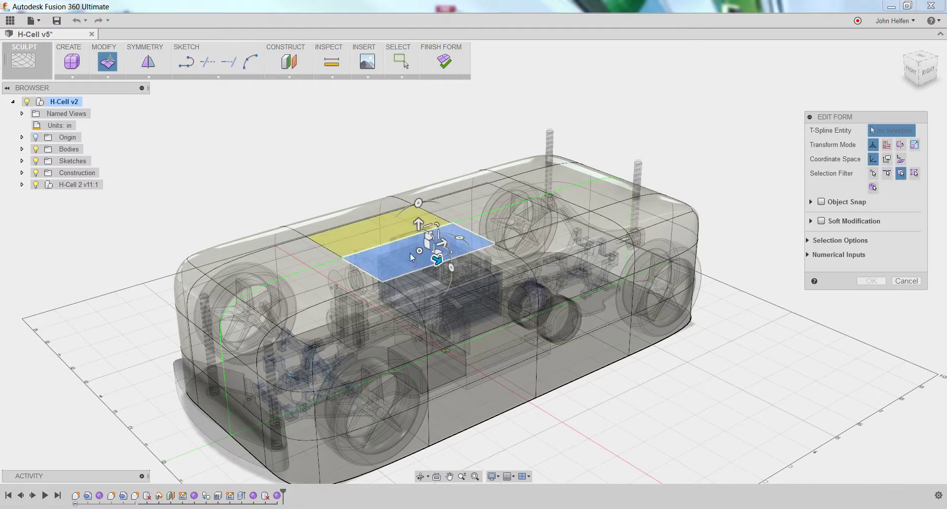
pyautogui.click(410, 258)
pyautogui.moveTo(418, 218); pyautogui.dragTo(417, 166)
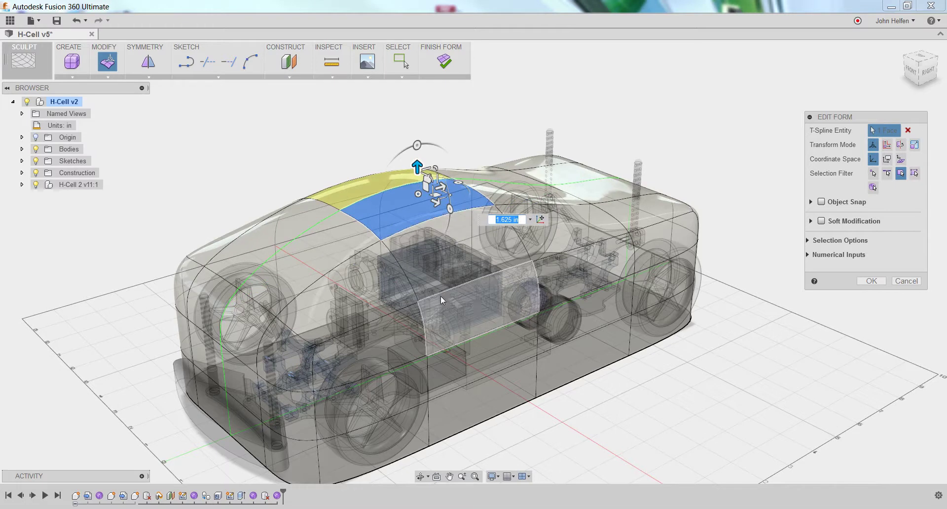
# - Discard the face lift, repeat Edit Form, and switch to the Right view
pyautogui.rightClick(743, 311)
pyautogui.click(740, 220)
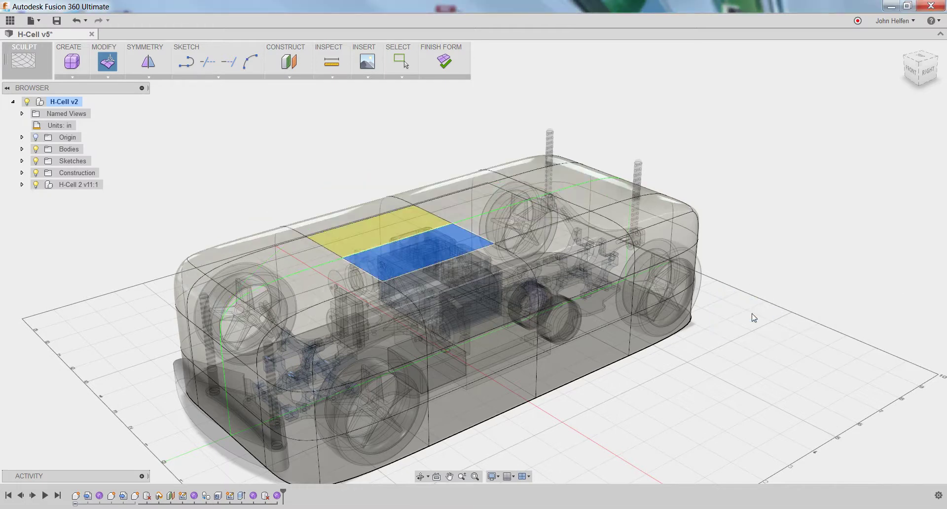
pyautogui.rightClick(739, 179)
pyautogui.click(754, 161)
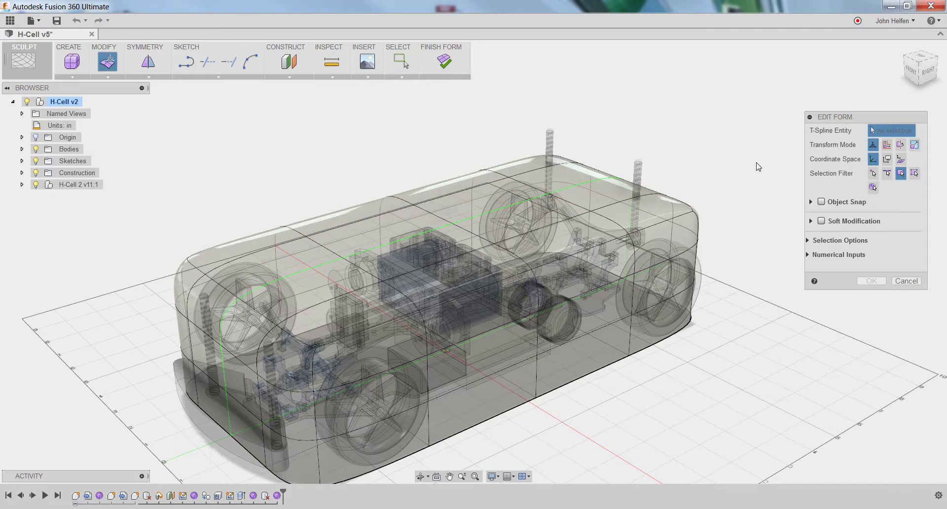
pyautogui.click(929, 73)
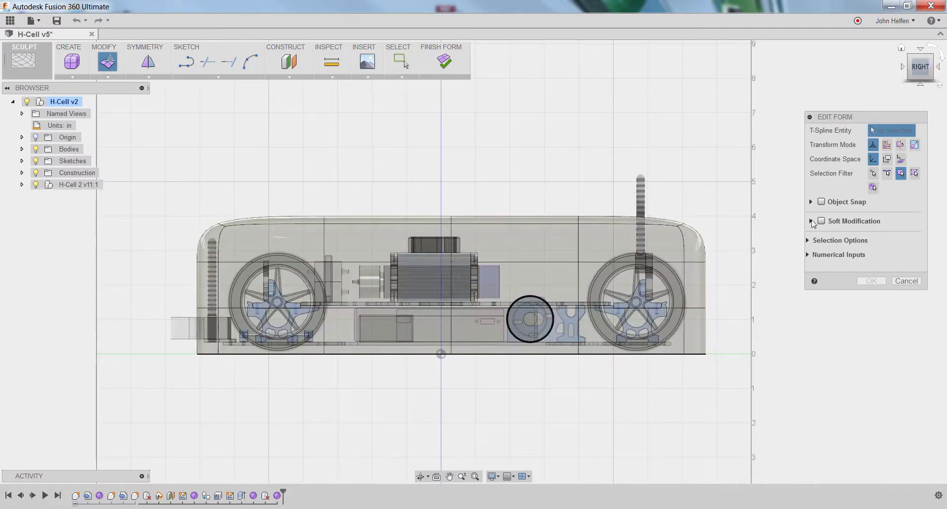
# - Shift the front top corner vertices 0.75 in and lower them slightly into a sloped hood
pyautogui.click(874, 174)
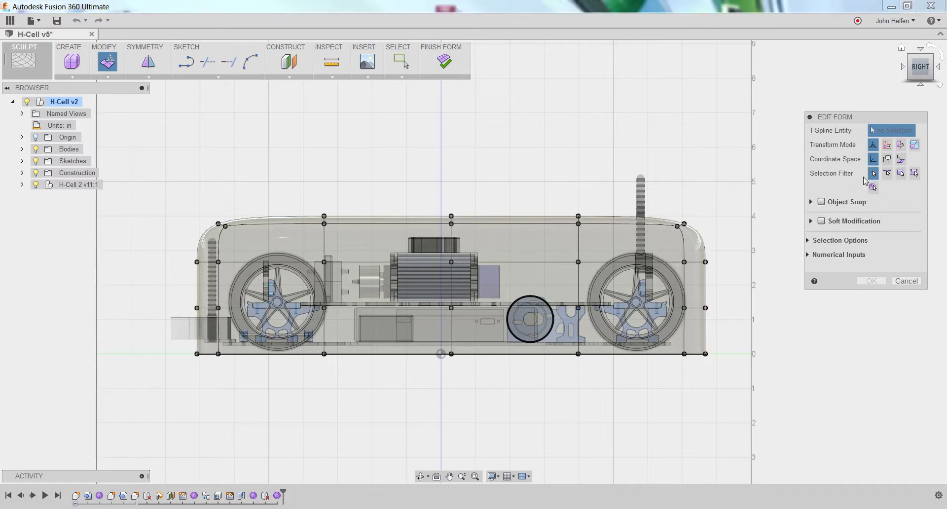
pyautogui.scroll(3, 467, 393)
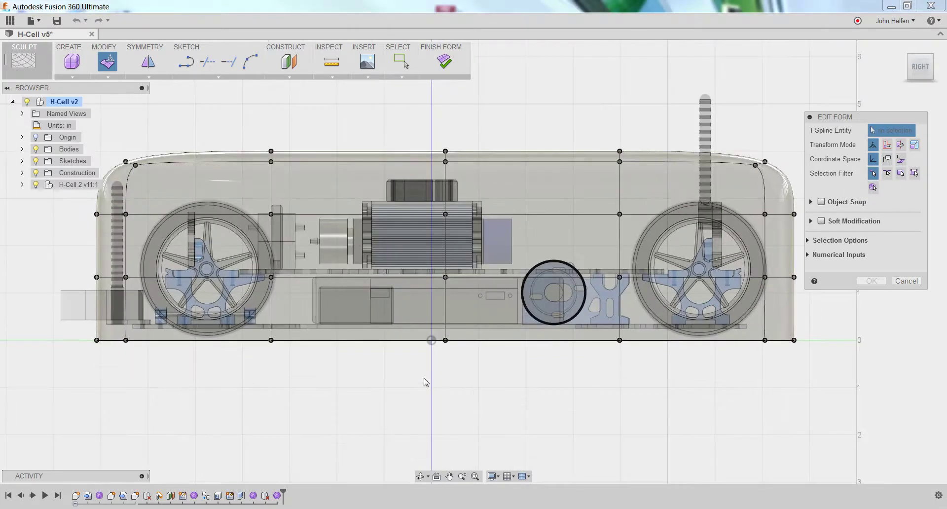
pyautogui.moveTo(423, 379); pyautogui.dragTo(447, 414, button='middle')
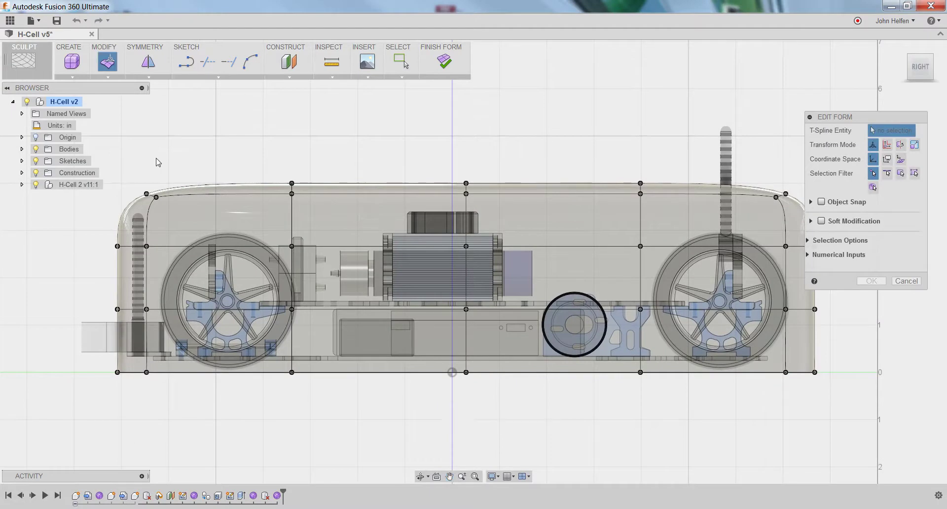
pyautogui.moveTo(172, 169); pyautogui.dragTo(121, 216)
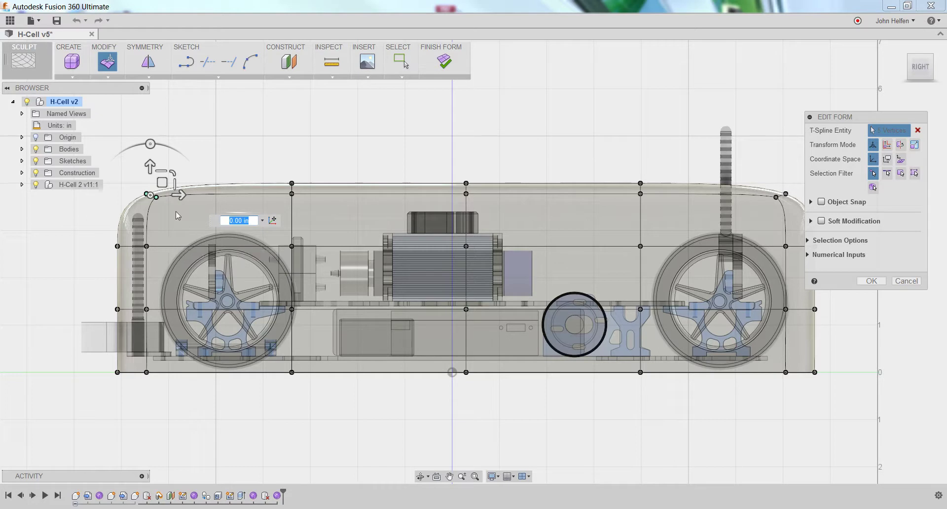
pyautogui.moveTo(182, 194); pyautogui.dragTo(297, 198)
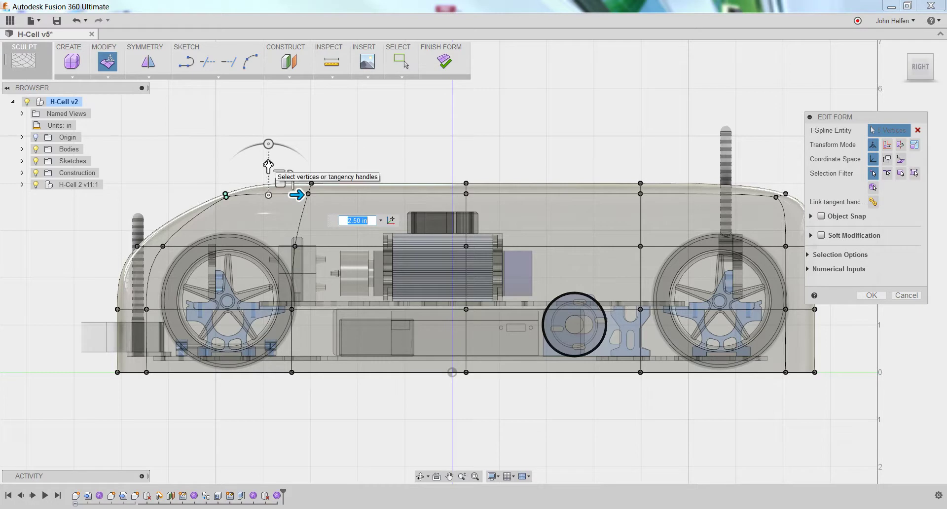
pyautogui.moveTo(268, 166)
pyautogui.mouseDown()
pyautogui.moveTo(268, 192)
pyautogui.moveTo(267, 176)
pyautogui.mouseUp()
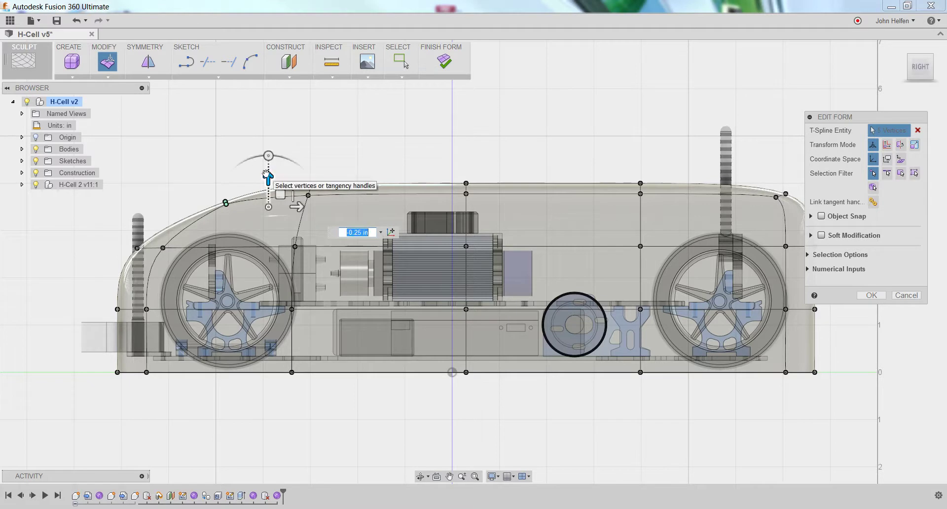
pyautogui.click(196, 186)
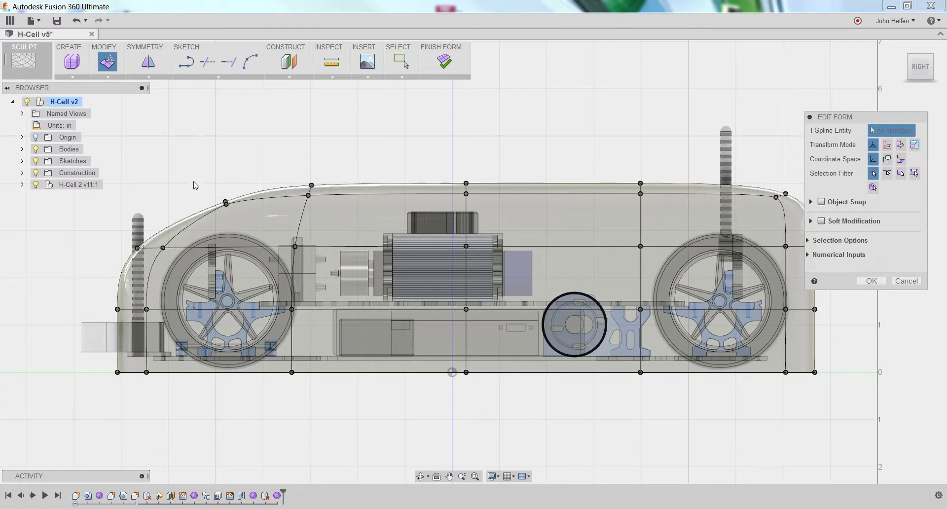
# - Pull the upper-right rear corner vertex down -0.219 in and inward -0.522 in
pyautogui.moveTo(614, 241); pyautogui.dragTo(559, 235, button='middle')
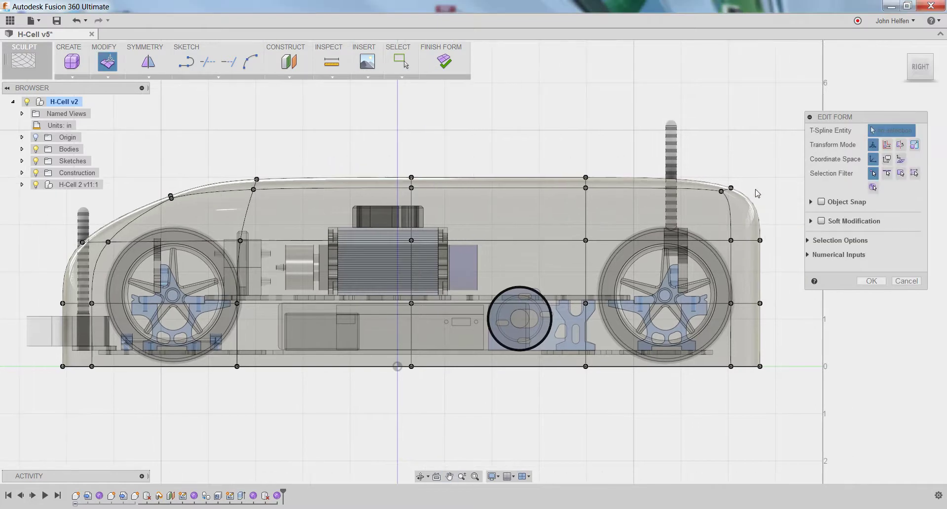
pyautogui.click(728, 189)
pyautogui.moveTo(738, 176); pyautogui.dragTo(729, 201)
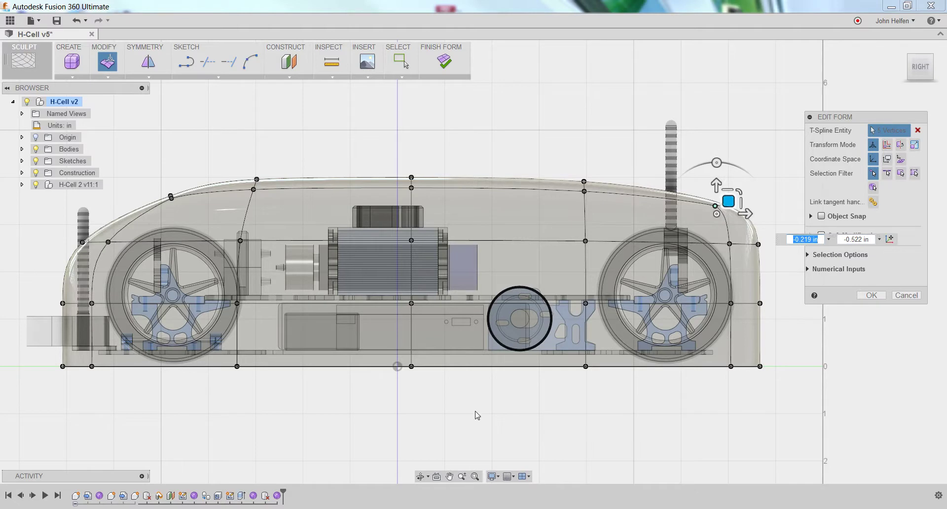
# - Back in the Right view, raise the top-centre roof vertex 2.625 in into a crest
pyautogui.keyDown('shift'); pyautogui.moveTo(363, 395); pyautogui.dragTo(373, 397, button='middle'); pyautogui.keyUp('shift')
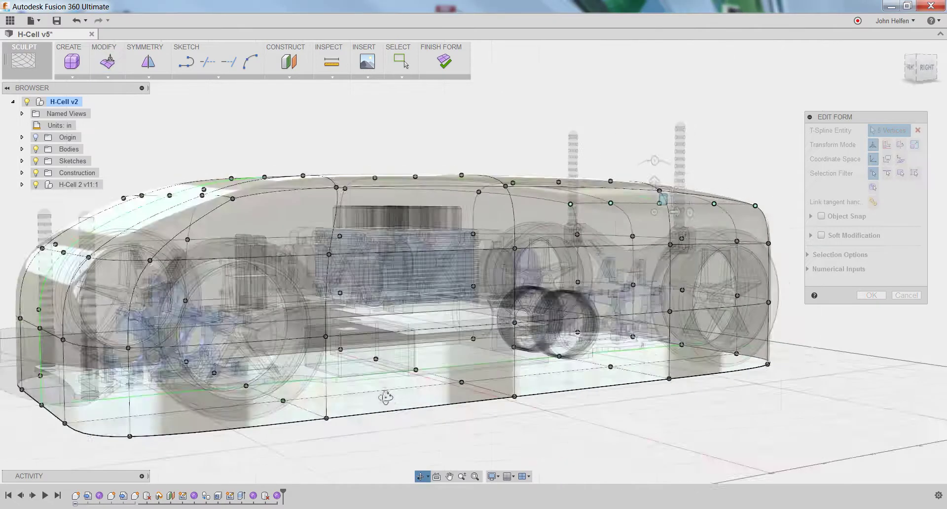
pyautogui.moveTo(392, 399); pyautogui.dragTo(414, 395)
pyautogui.press('Escape')
pyautogui.keyDown('shift'); pyautogui.moveTo(494, 306); pyautogui.dragTo(345, 466, button='middle'); pyautogui.keyUp('shift')
pyautogui.keyDown('shift'); pyautogui.moveTo(478, 369); pyautogui.dragTo(432, 375, button='middle'); pyautogui.keyUp('shift')
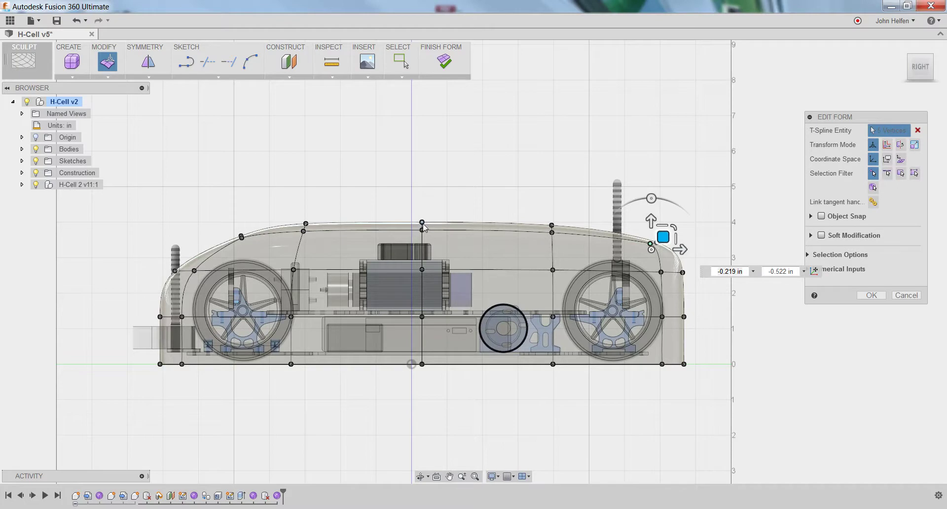
pyautogui.click(423, 223)
pyautogui.click(422, 192)
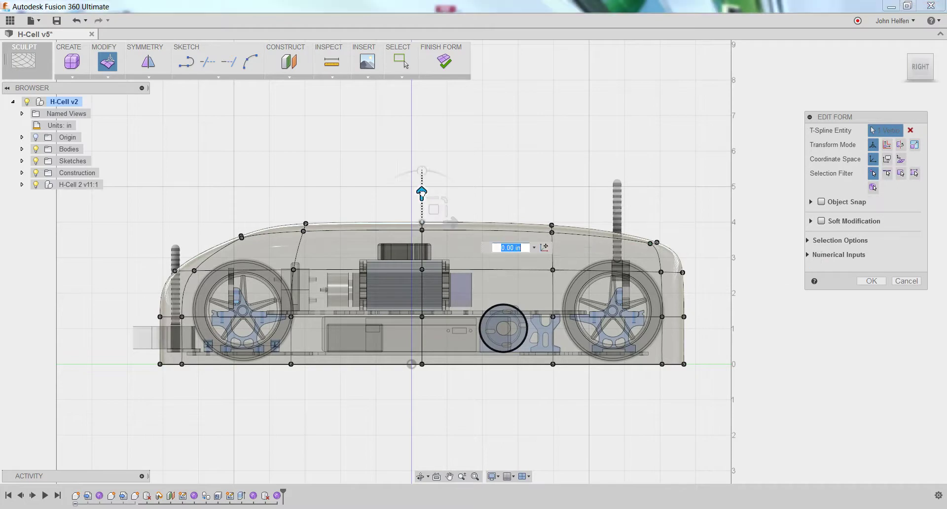
pyautogui.moveTo(422, 192); pyautogui.dragTo(422, 98)
pyautogui.keyDown('shift'); pyautogui.moveTo(484, 356); pyautogui.dragTo(523, 386, button='middle'); pyautogui.keyUp('shift')
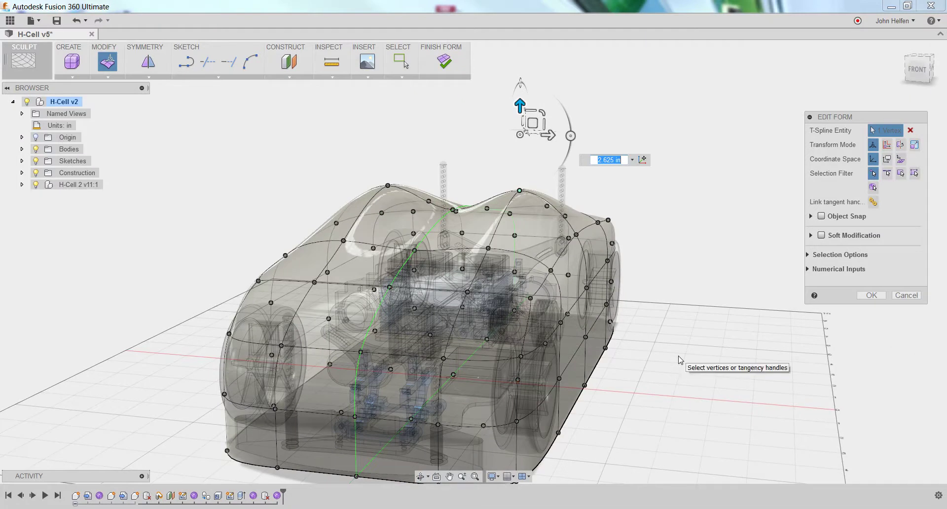
# - Cancel the roof-bulge edit, then undo and redo the last body change from the marking menu
pyautogui.rightClick(673, 215)
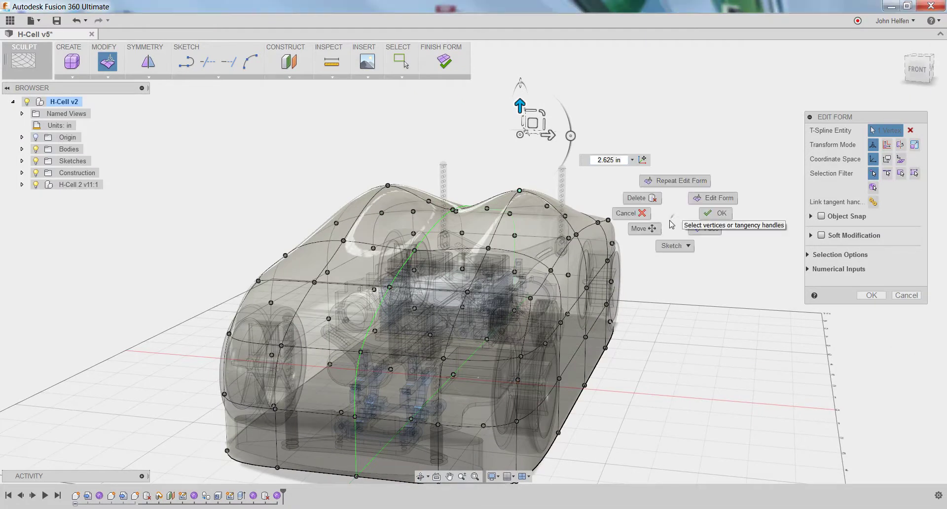
pyautogui.click(642, 216)
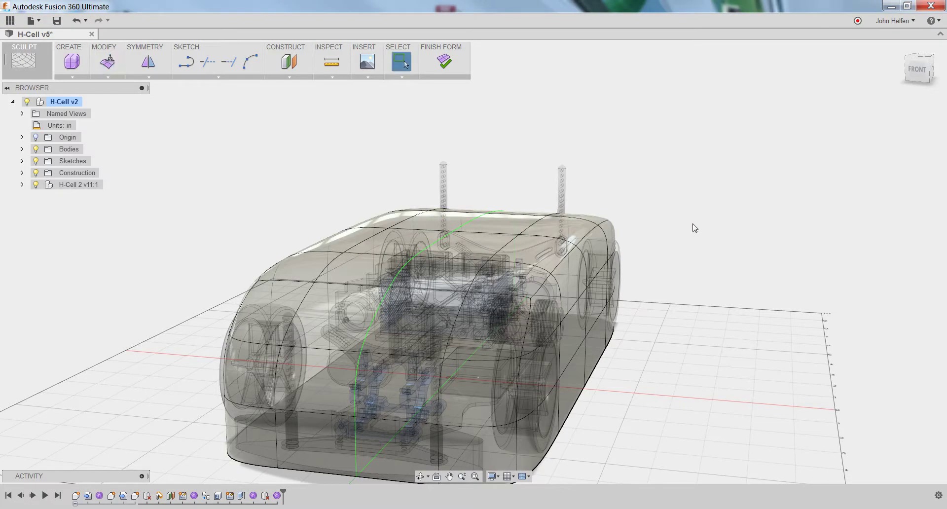
pyautogui.rightClick(692, 186)
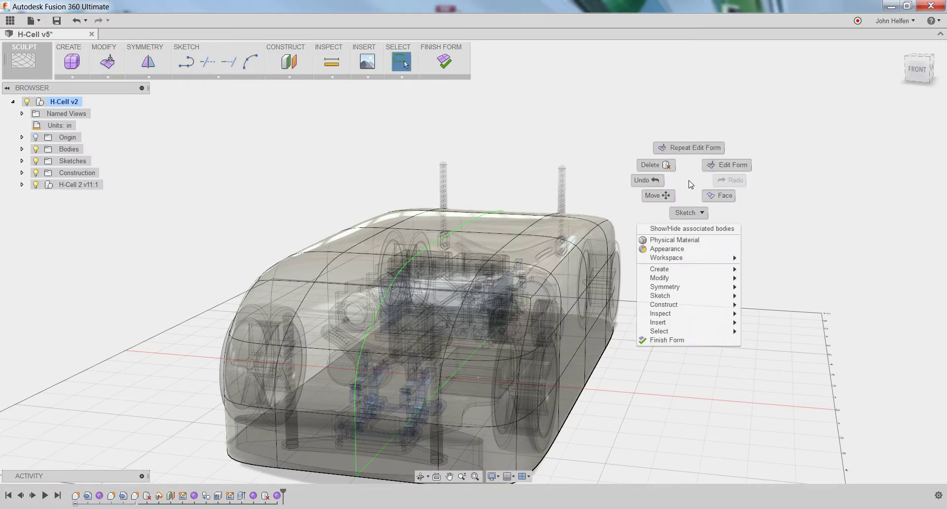
pyautogui.click(642, 181)
pyautogui.rightClick(675, 180)
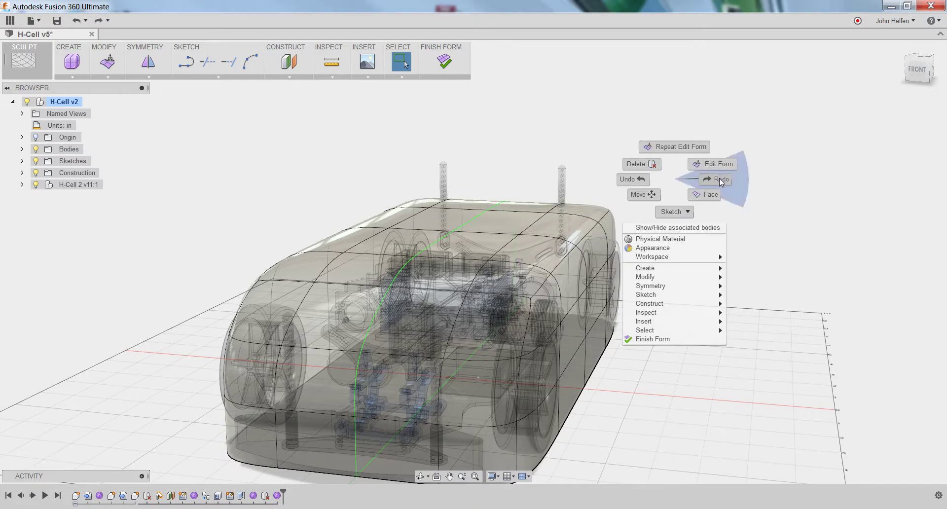
pyautogui.click(720, 183)
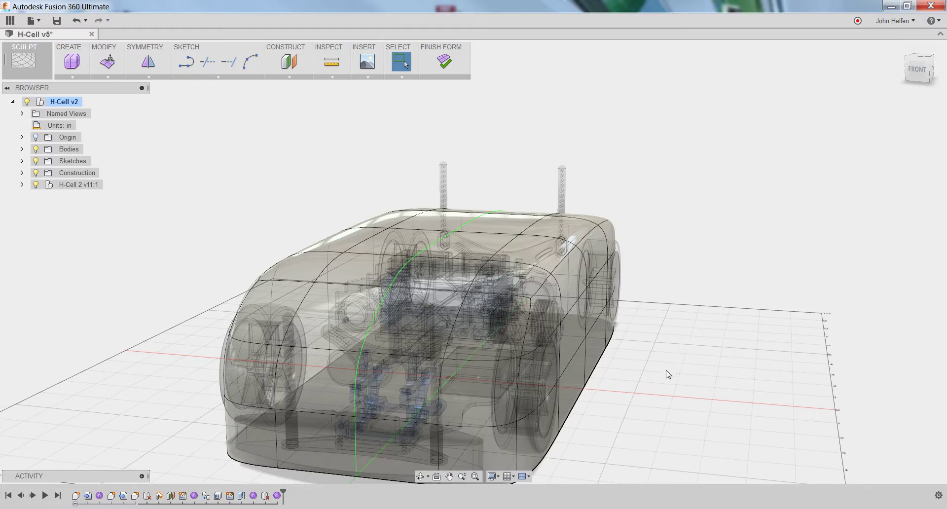
pyautogui.keyDown('shift'); pyautogui.moveTo(665, 369); pyautogui.dragTo(586, 348, button='middle'); pyautogui.keyUp('shift')
pyautogui.rightClick(758, 440)
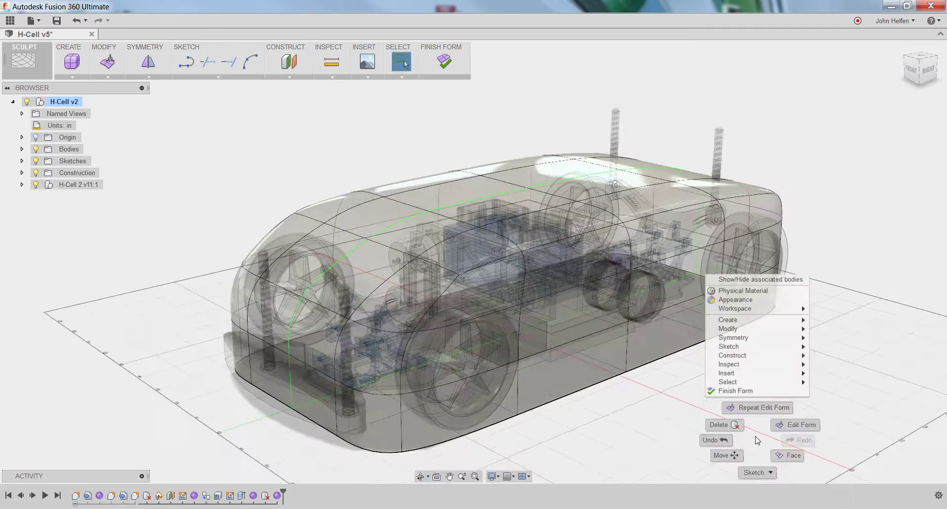
# - Reopen Edit Form and raise a roof vertex 2.50 in, then further to 3.25 in
pyautogui.click(795, 427)
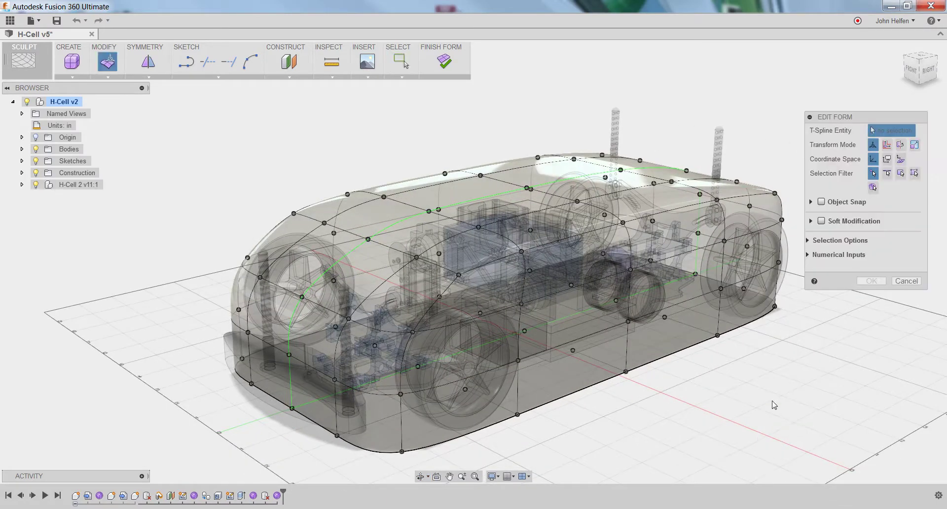
pyautogui.keyDown('shift'); pyautogui.moveTo(566, 310); pyautogui.dragTo(494, 214, button='middle'); pyautogui.keyUp('shift')
pyautogui.click(493, 171)
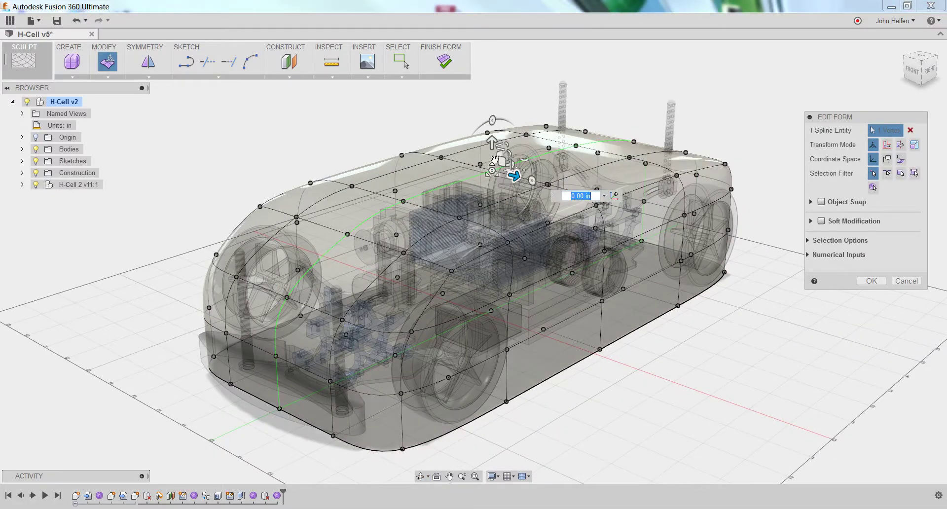
pyautogui.moveTo(493, 140); pyautogui.dragTo(501, 21)
pyautogui.moveTo(517, 230); pyautogui.dragTo(526, 318, button='middle')
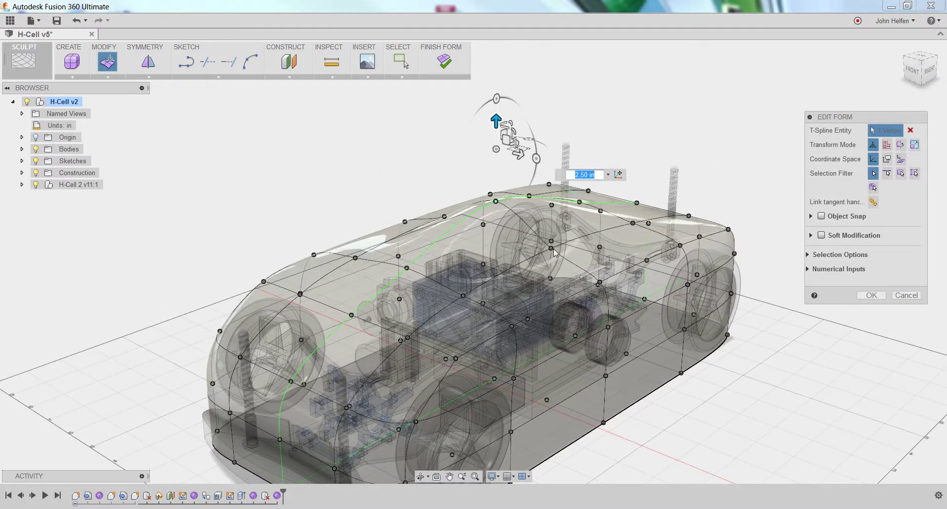
pyautogui.moveTo(496, 120); pyautogui.dragTo(499, 95)
pyautogui.keyDown('shift'); pyautogui.moveTo(661, 395); pyautogui.dragTo(700, 418, button='middle'); pyautogui.keyUp('shift')
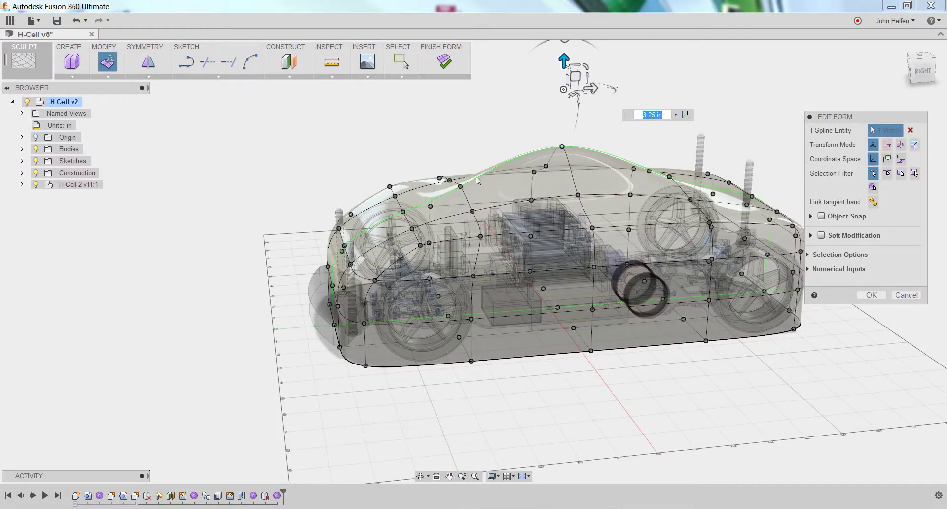
# - In the Right view, extend the roof tangent handle 1.625 in to reshape the curve
pyautogui.click(461, 187)
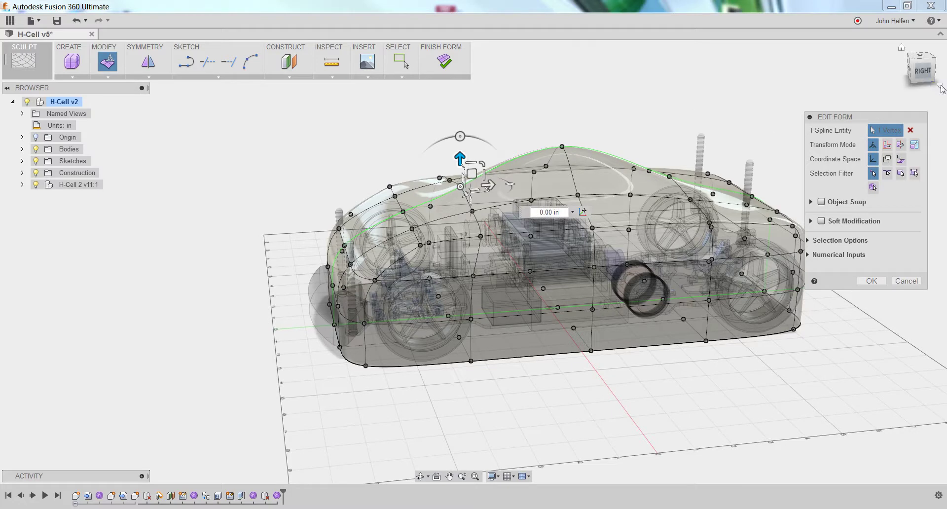
pyautogui.click(923, 72)
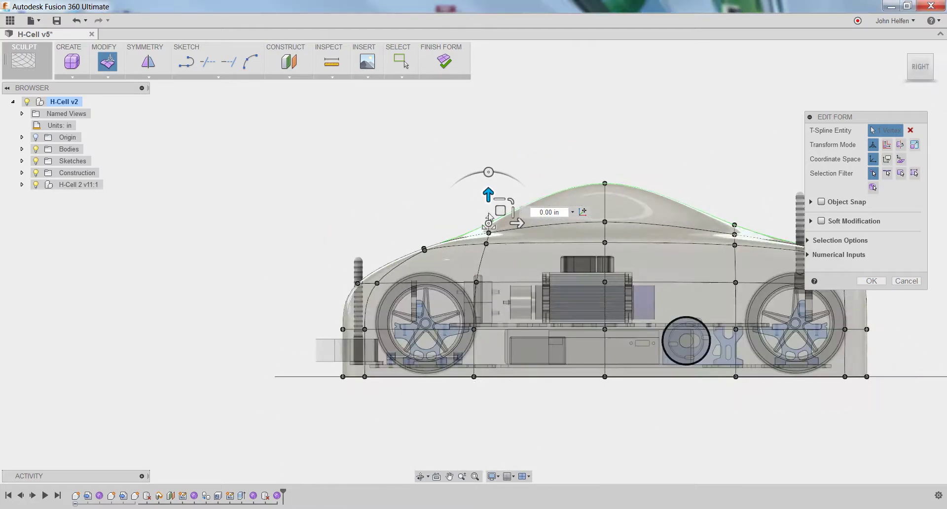
pyautogui.click(494, 230)
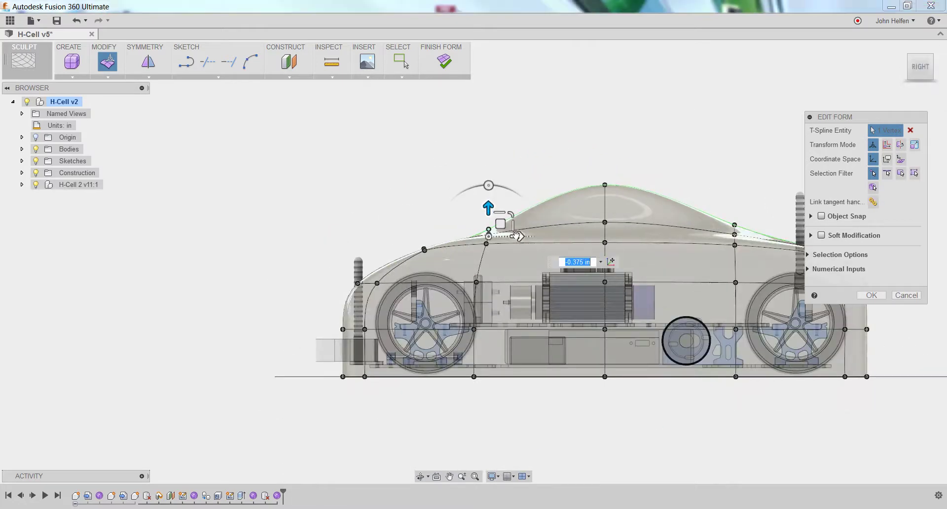
pyautogui.moveTo(539, 236); pyautogui.dragTo(584, 236)
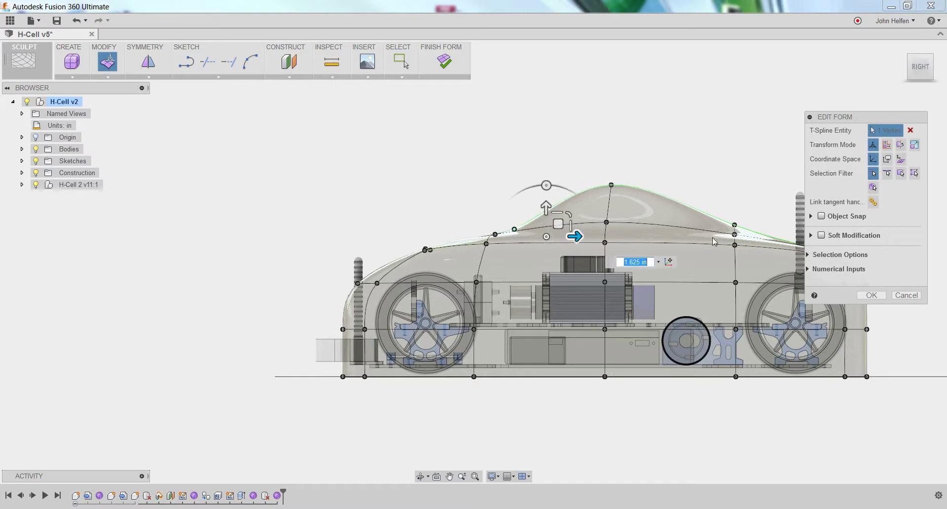
# - Raise the rear roof vertex 0.75 in, then clear the selection in a perspective view
pyautogui.click(735, 227)
pyautogui.moveTo(736, 198); pyautogui.dragTo(739, 170)
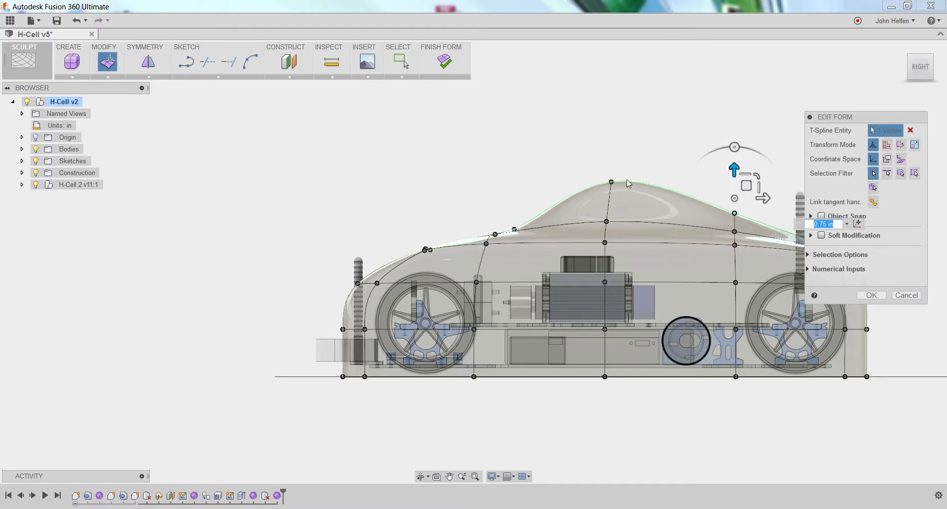
pyautogui.click(611, 182)
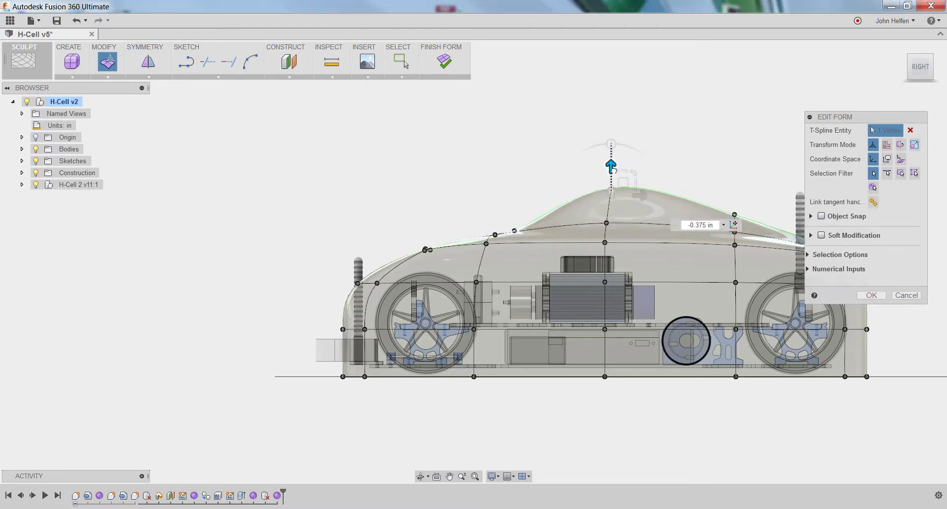
pyautogui.keyDown('shift'); pyautogui.moveTo(434, 213); pyautogui.dragTo(504, 238, button='middle'); pyautogui.keyUp('shift')
pyautogui.click(517, 198)
pyautogui.moveTo(563, 268); pyautogui.dragTo(590, 286, button='middle')
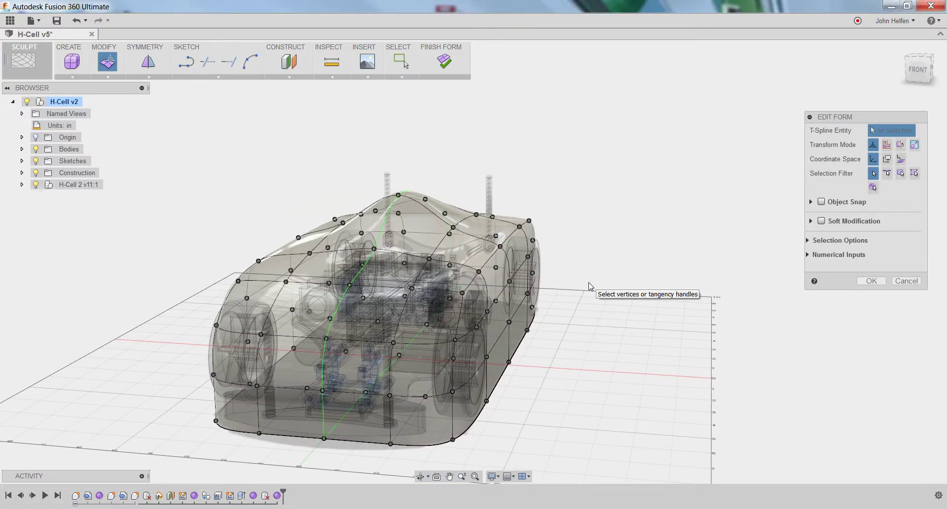
# - Raise a roof vertex 0.875 in and drop the front roof vertex 0.75 in toward the nose
pyautogui.click(454, 228)
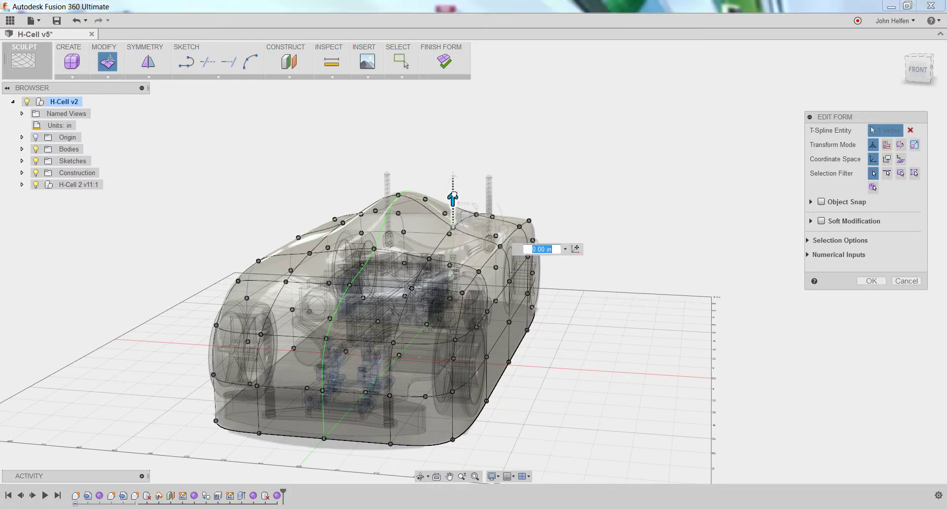
pyautogui.moveTo(453, 198); pyautogui.dragTo(457, 162)
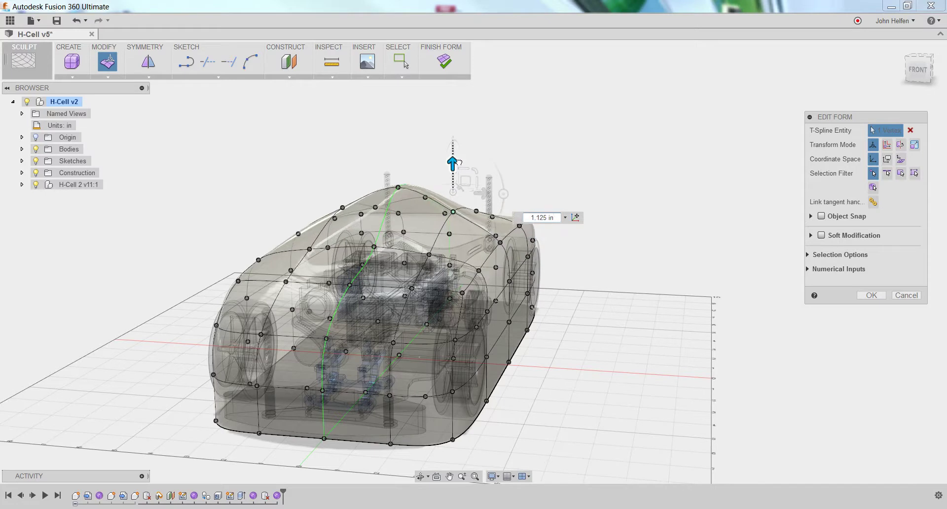
pyautogui.click(399, 187)
pyautogui.moveTo(397, 162); pyautogui.dragTo(353, 211)
pyautogui.moveTo(464, 293)
pyautogui.keyDown('shift'); pyautogui.mouseDown(button='middle')
pyautogui.moveTo(513, 287)
pyautogui.moveTo(493, 279)
pyautogui.moveTo(503, 281)
pyautogui.moveTo(494, 291)
pyautogui.moveTo(457, 291)
pyautogui.mouseUp(button='middle'); pyautogui.keyUp('shift')
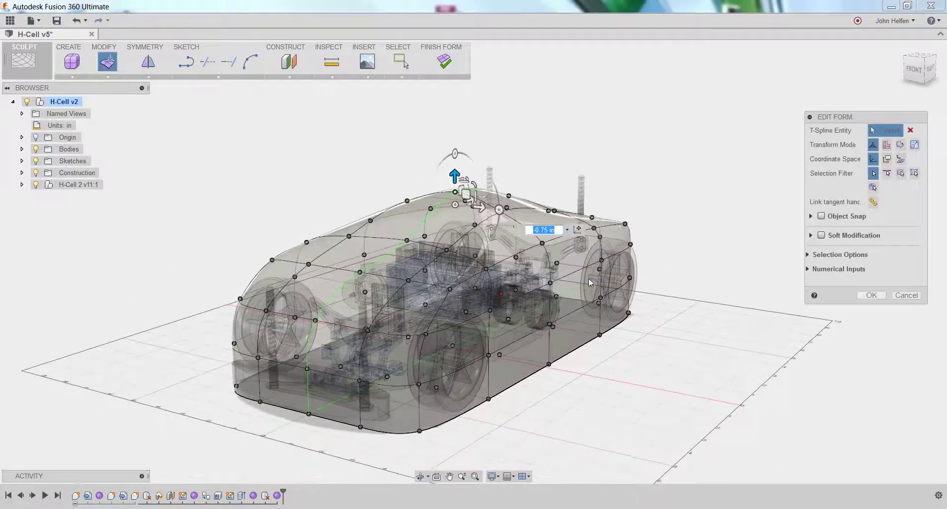
# - Move the two long side edges of the car body -1.00 in, then check from the top and home views
pyautogui.click(888, 174)
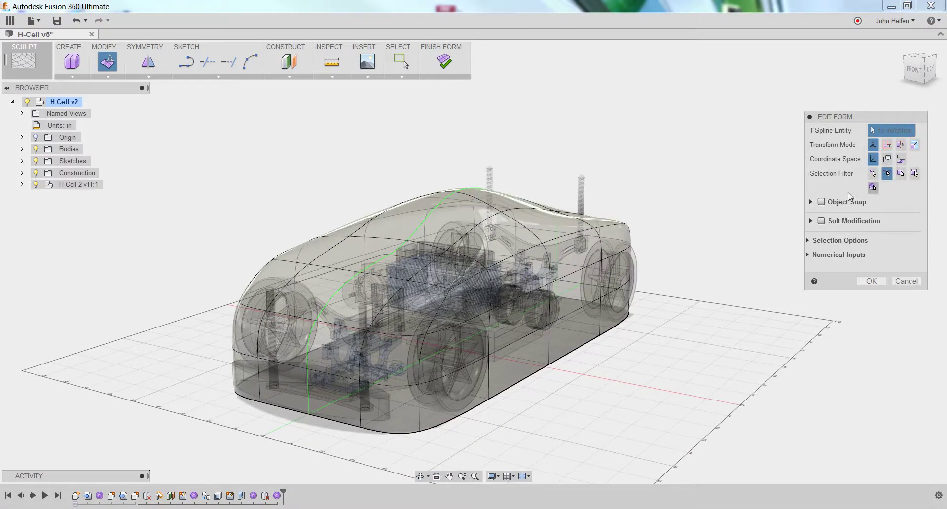
pyautogui.click(519, 251)
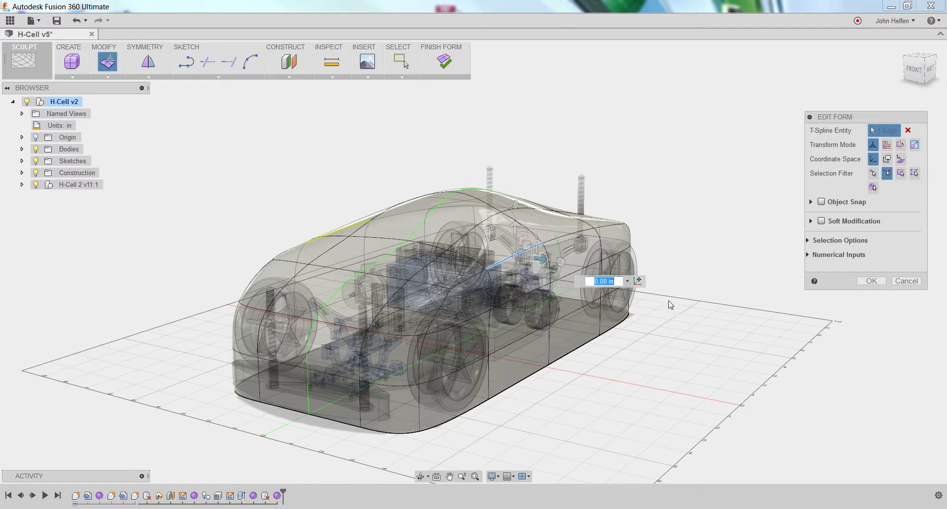
pyautogui.click(559, 245)
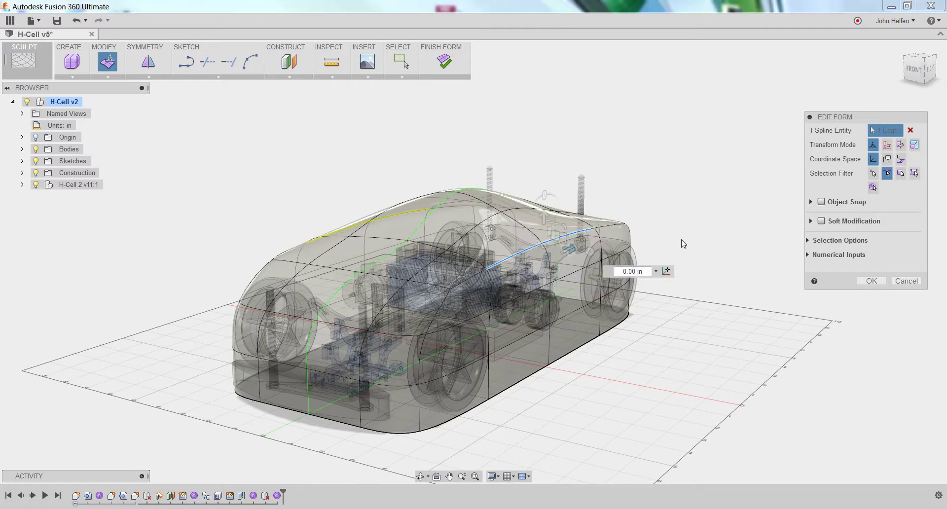
pyautogui.keyDown('shift'); pyautogui.click(556, 254); pyautogui.keyUp('shift')
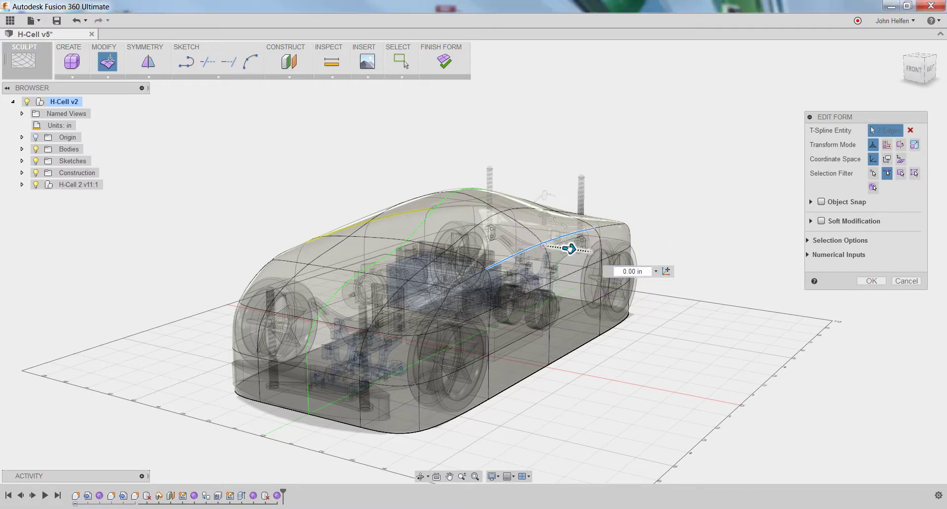
pyautogui.moveTo(566, 256); pyautogui.dragTo(542, 250)
pyautogui.keyDown('shift'); pyautogui.moveTo(540, 244); pyautogui.dragTo(580, 347, button='middle'); pyautogui.keyUp('shift')
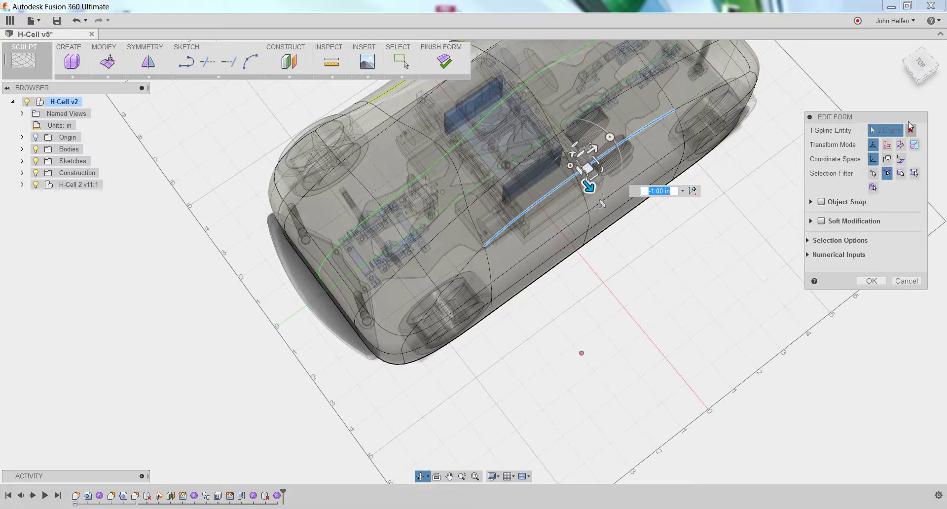
pyautogui.click(919, 63)
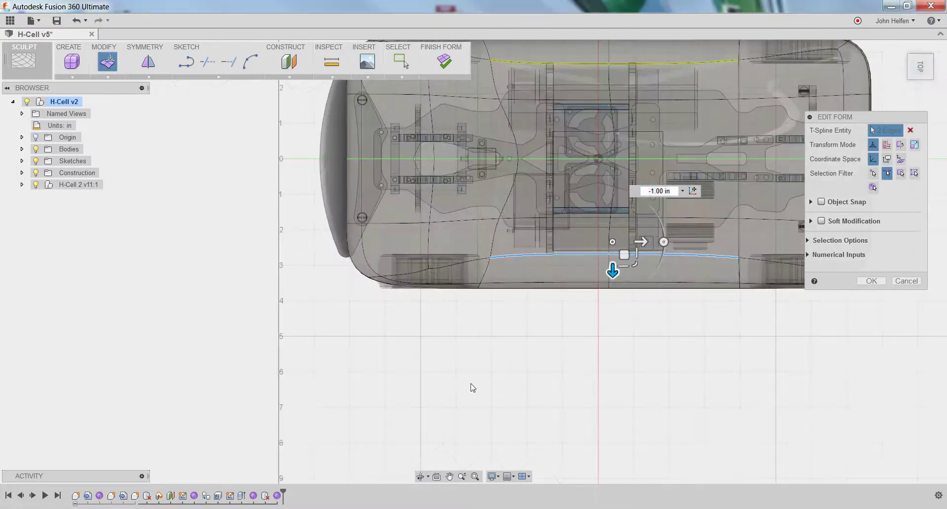
pyautogui.click(902, 49)
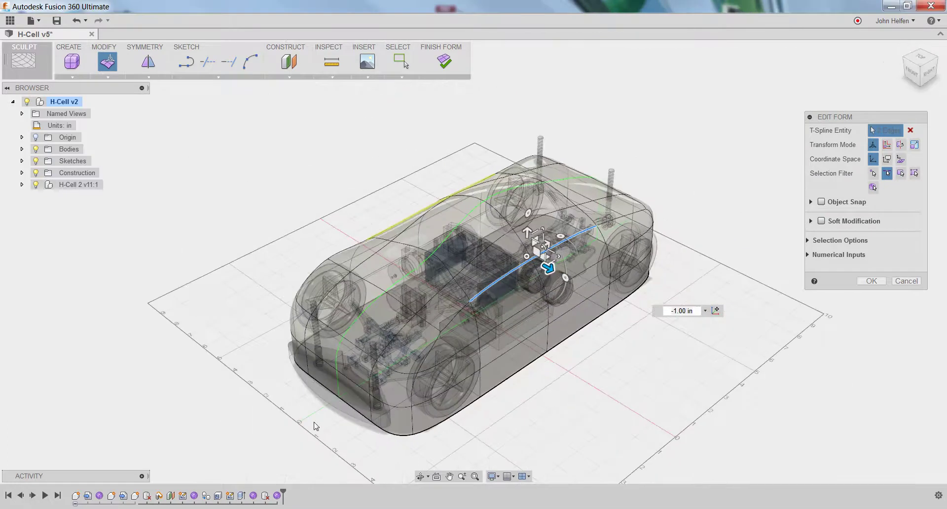
# - Shift the front nose edge of the body -0.625 in
pyautogui.click(339, 391)
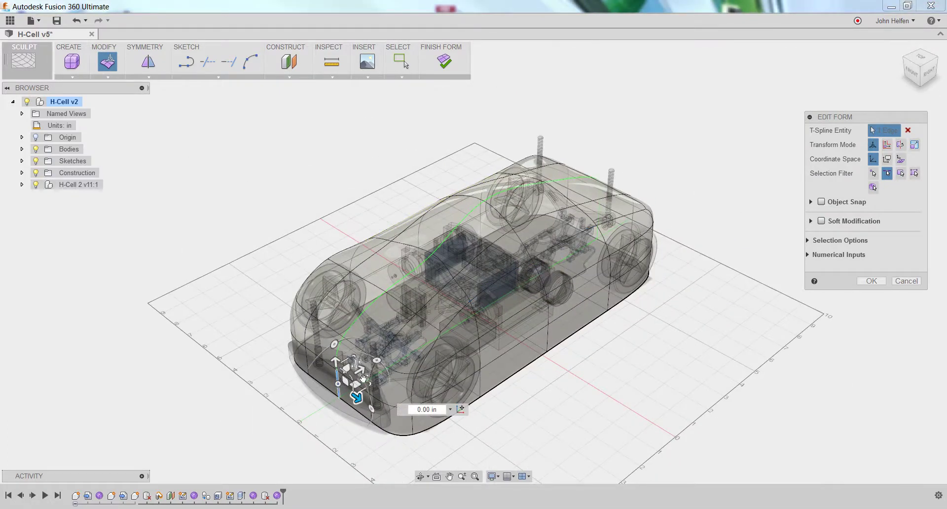
pyautogui.moveTo(362, 369); pyautogui.dragTo(349, 380)
pyautogui.keyDown('shift'); pyautogui.moveTo(599, 446); pyautogui.dragTo(576, 399, button='middle'); pyautogui.keyUp('shift')
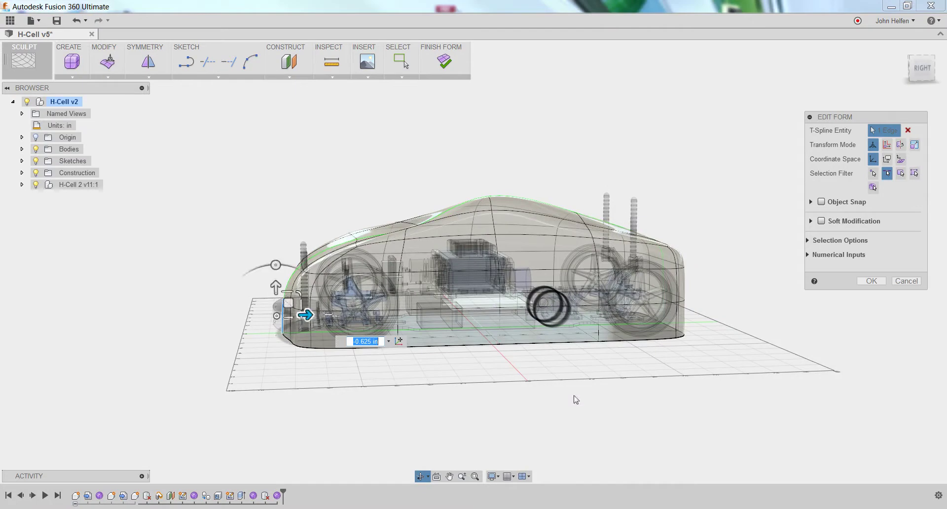
# - Raise a roof vertex 0.25 in
pyautogui.click(406, 232)
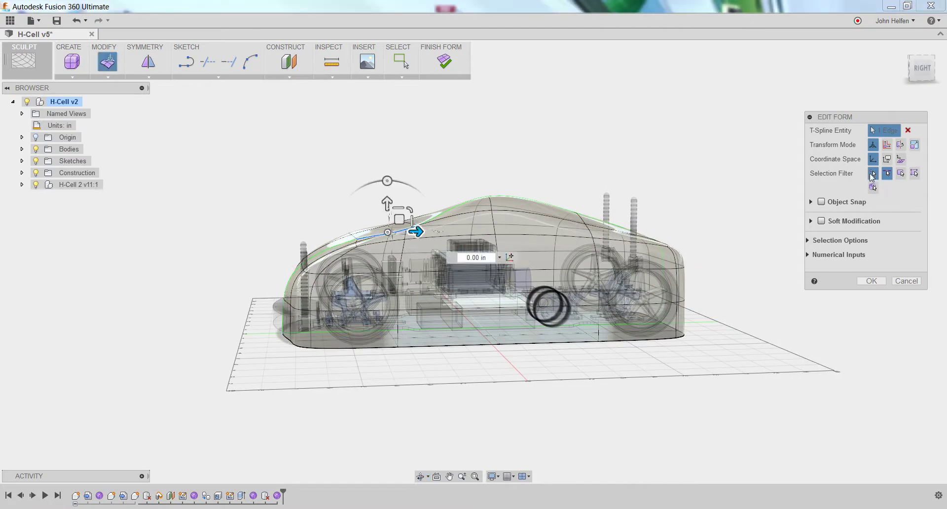
pyautogui.click(872, 174)
pyautogui.scroll(3, 356, 285)
pyautogui.click(472, 152)
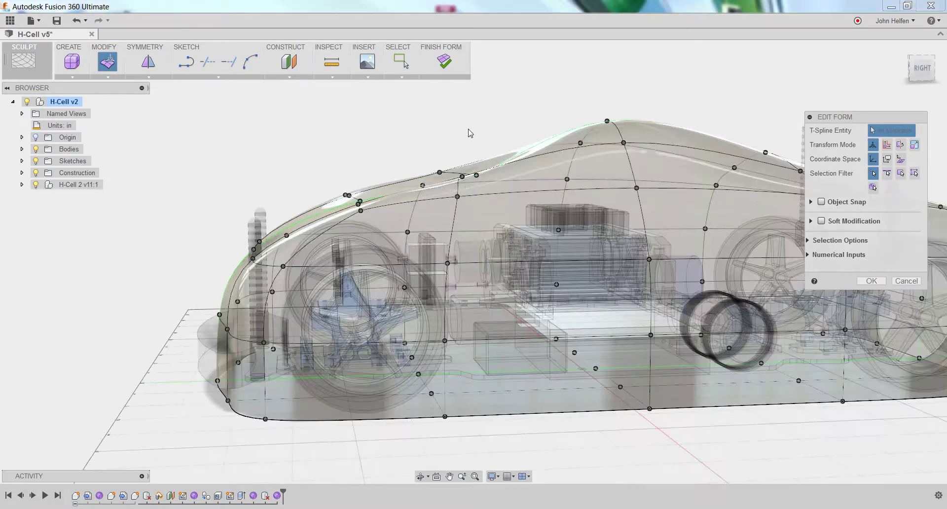
pyautogui.click(477, 175)
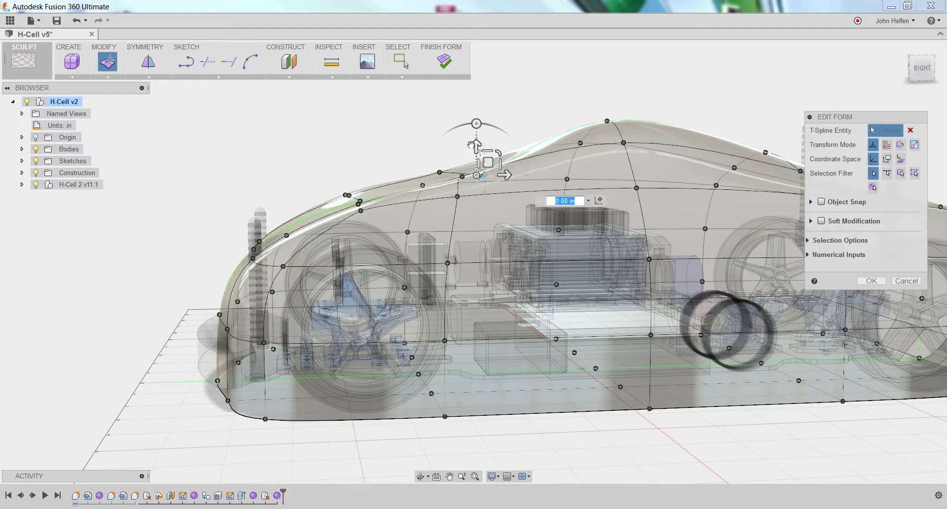
pyautogui.write('0.25')
pyautogui.press('Return')
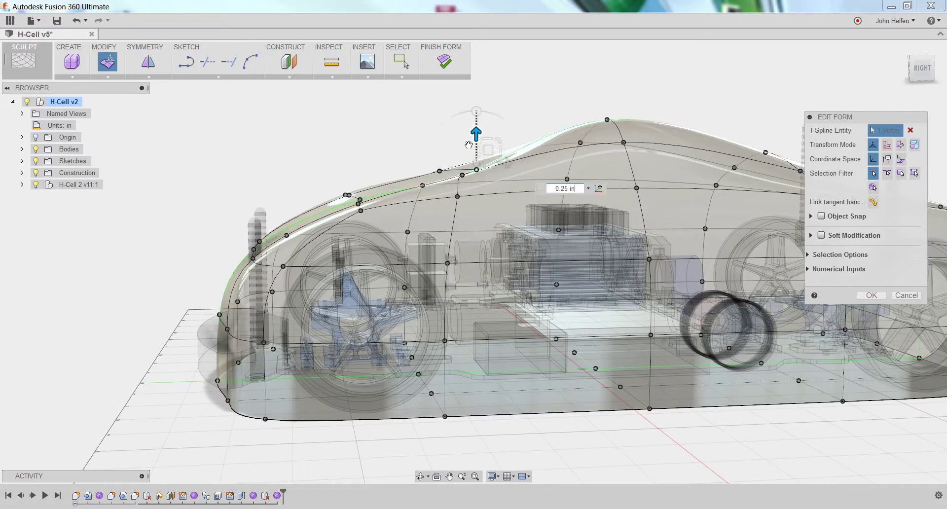
# - Lower two front vertices of the body -0.625 in
pyautogui.keyDown('shift'); pyautogui.moveTo(463, 199); pyautogui.dragTo(479, 190, button='middle'); pyautogui.keyUp('shift')
pyautogui.click(479, 186)
pyautogui.keyDown('shift'); pyautogui.click(485, 213); pyautogui.keyUp('shift')
pyautogui.moveTo(481, 169); pyautogui.dragTo(491, 207)
pyautogui.keyDown('shift'); pyautogui.moveTo(602, 296); pyautogui.dragTo(576, 294, button='middle'); pyautogui.keyUp('shift')
# - Nudge the front hood edge slightly down and back
pyautogui.click(328, 225)
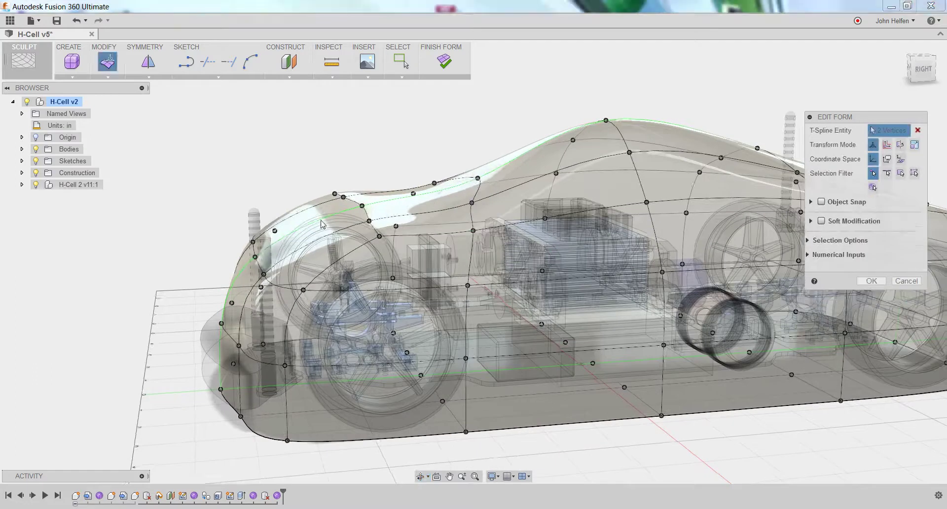
pyautogui.click(888, 173)
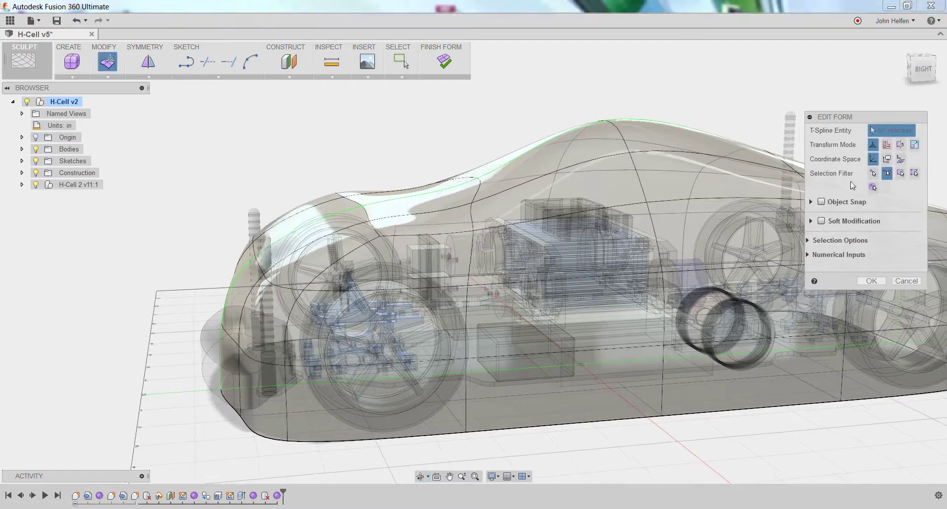
pyautogui.click(284, 241)
pyautogui.moveTo(312, 212)
pyautogui.mouseDown()
pyautogui.moveTo(308, 221)
pyautogui.moveTo(304, 212)
pyautogui.mouseUp()
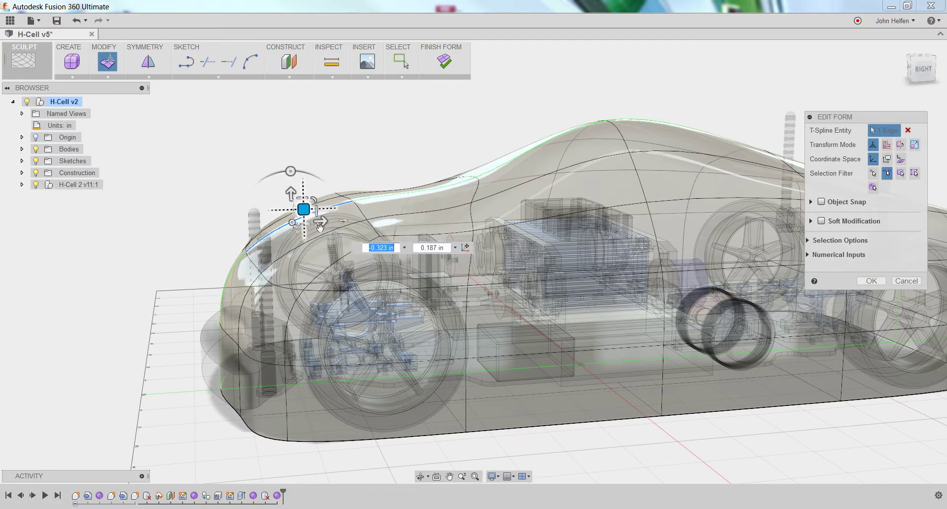
# - Lower the roof edge -0.25 in to shape the roof line, then deselect
pyautogui.click(476, 191)
pyautogui.moveTo(473, 160); pyautogui.dragTo(470, 180)
pyautogui.keyDown('shift'); pyautogui.moveTo(663, 434); pyautogui.dragTo(729, 451, button='middle'); pyautogui.keyUp('shift')
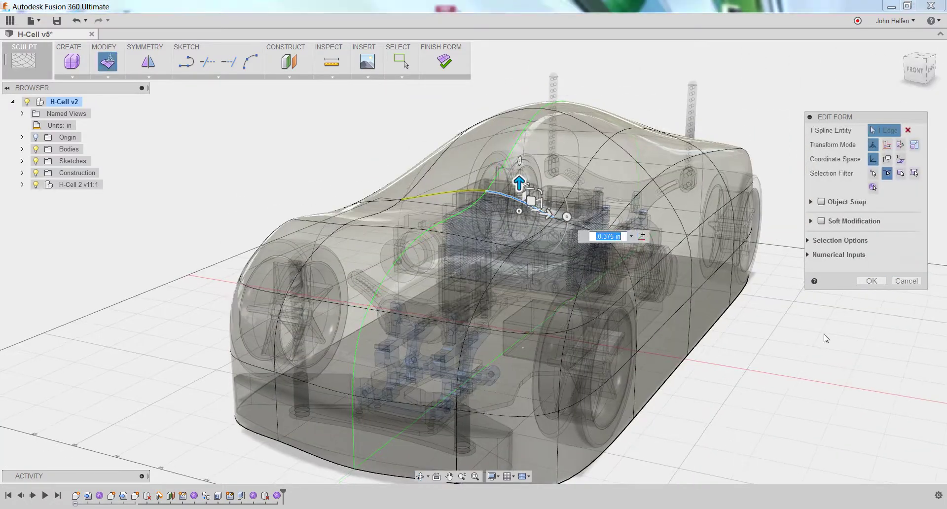
pyautogui.scroll(-2, 700, 421)
pyautogui.moveTo(721, 476); pyautogui.dragTo(664, 387, button='middle')
pyautogui.click(672, 363)
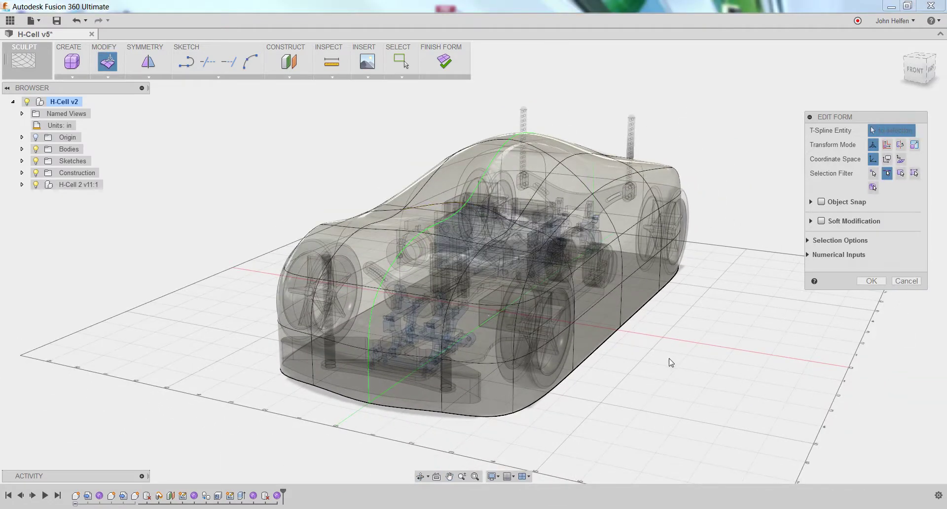
# - Accept the form edits and finish the car body form
pyautogui.click(872, 281)
pyautogui.keyDown('shift'); pyautogui.moveTo(782, 350); pyautogui.dragTo(724, 348, button='middle'); pyautogui.keyUp('shift')
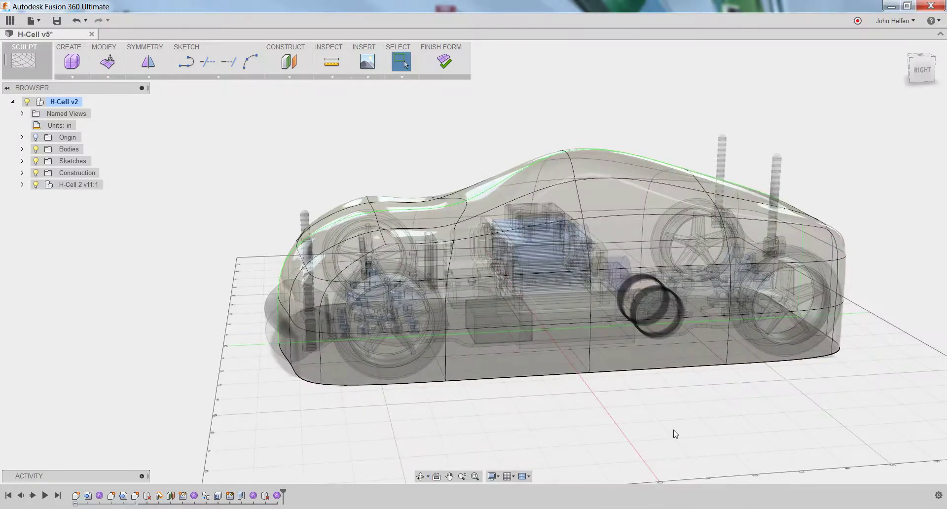
pyautogui.rightClick(332, 434)
pyautogui.click(330, 436)
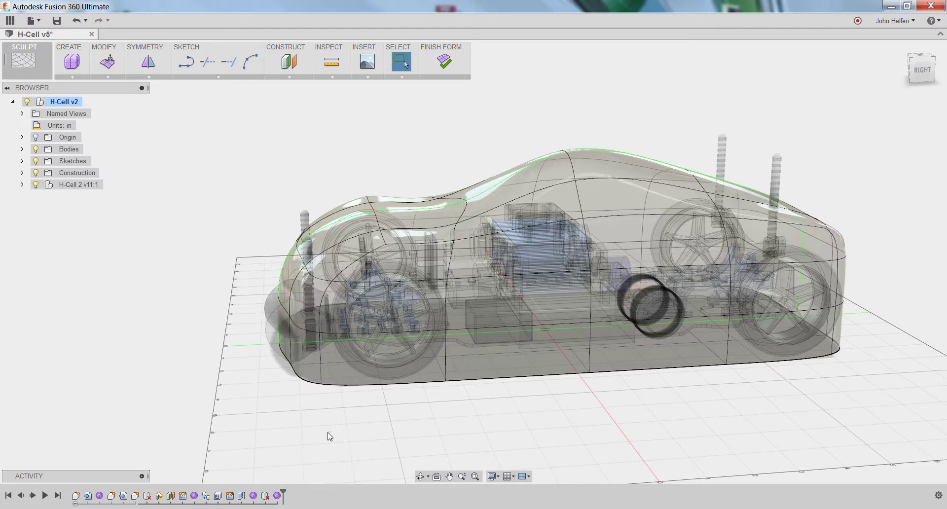
pyautogui.click(446, 63)
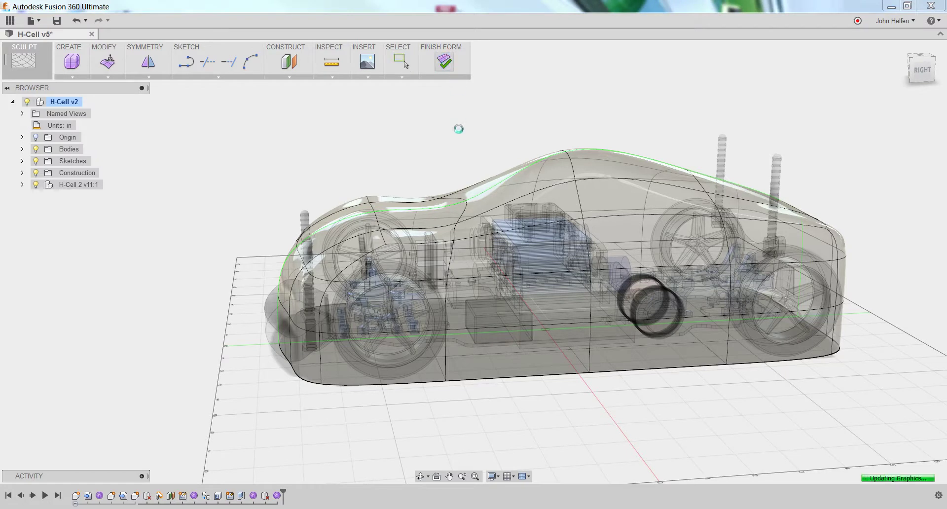
# - Reopen the Form4 feature from the timeline to resume sculpt editing
pyautogui.press('F6')
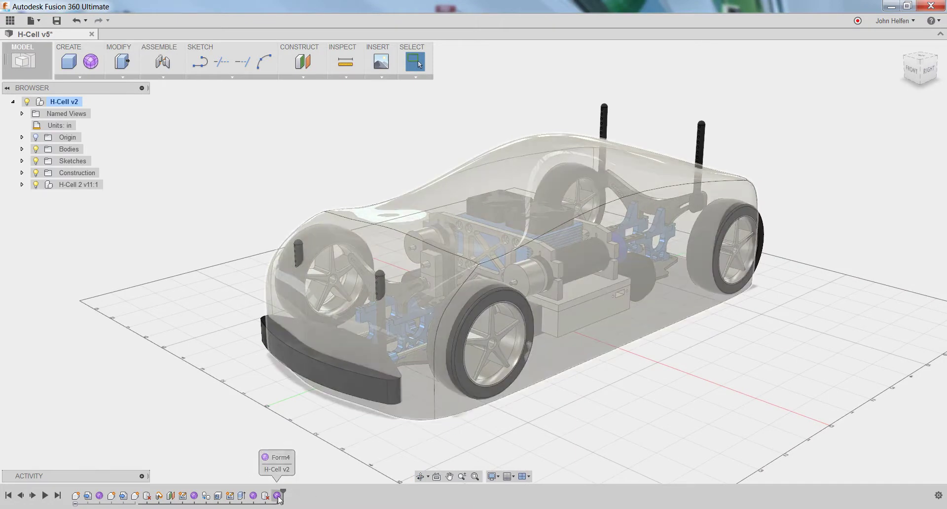
pyautogui.click(277, 496)
pyautogui.doubleClick(278, 497)
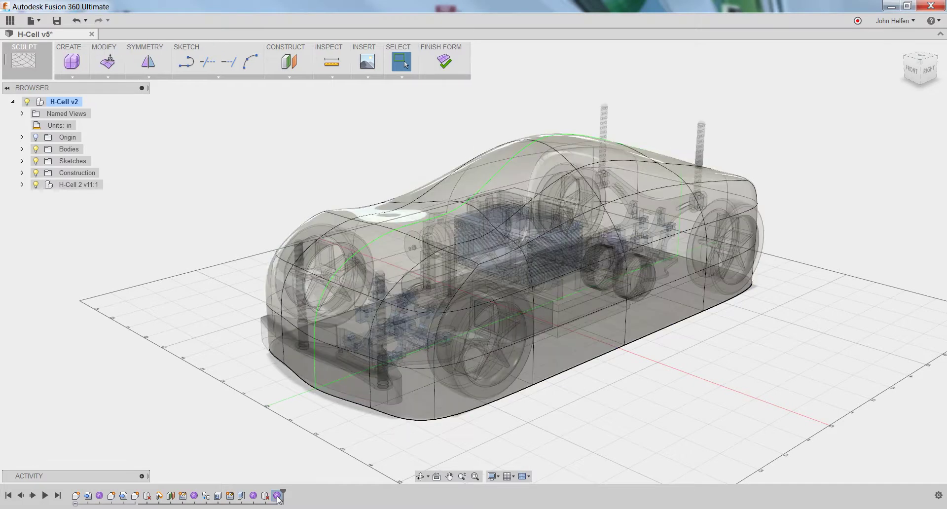